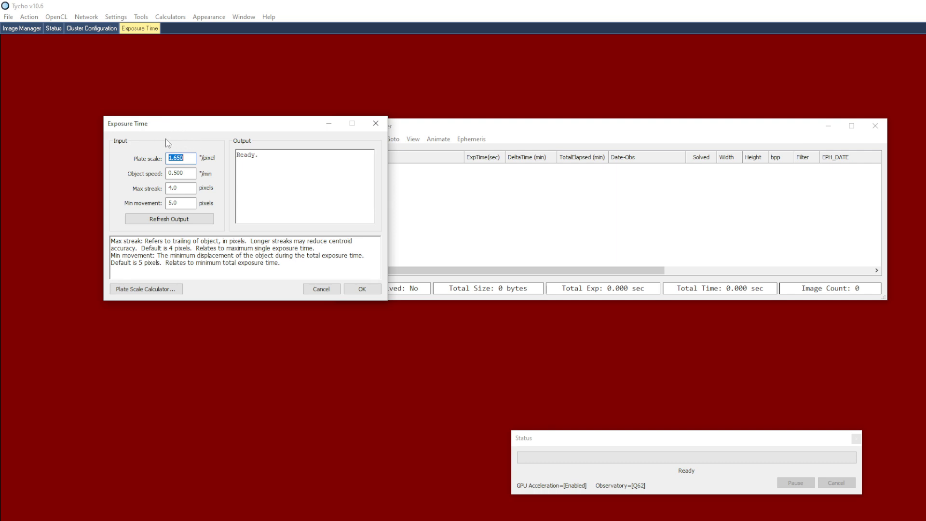
# Compute the arcseconds per pixel in the plate scale calculator for a 2250 mm focal length, 9 micron pixels and 1x1 binning
pyautogui.doubleClick(189, 158)
pyautogui.click(189, 157)
pyautogui.click(153, 291)
pyautogui.moveTo(89, 133); pyautogui.dragTo(91, 140)
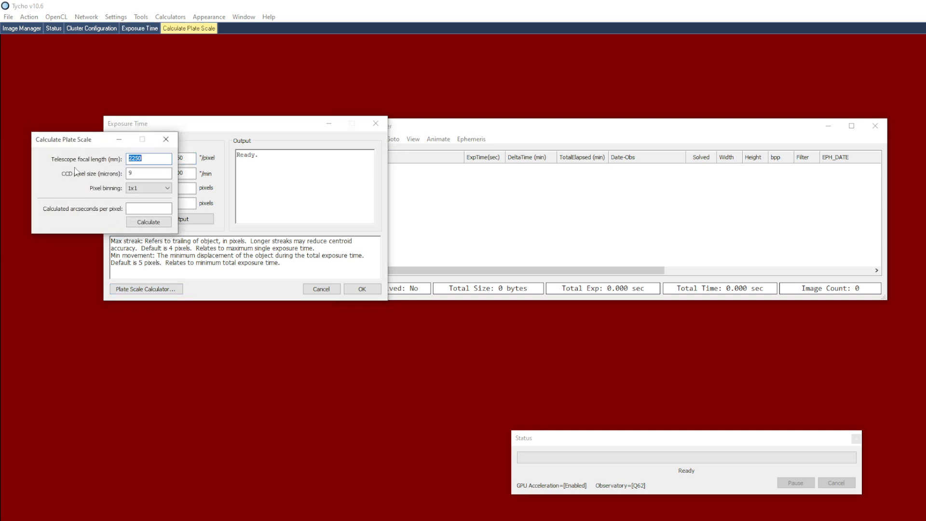
pyautogui.click(151, 175)
pyautogui.click(135, 191)
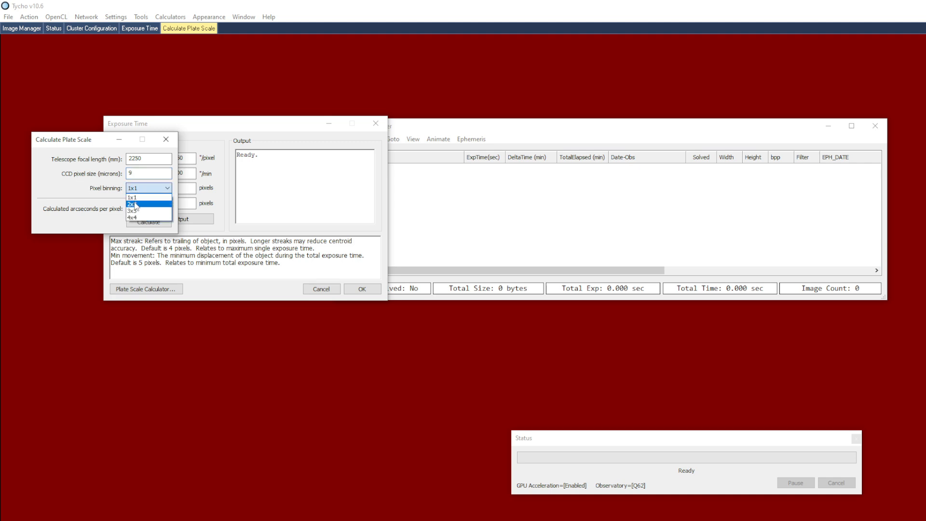
pyautogui.click(104, 195)
pyautogui.click(145, 222)
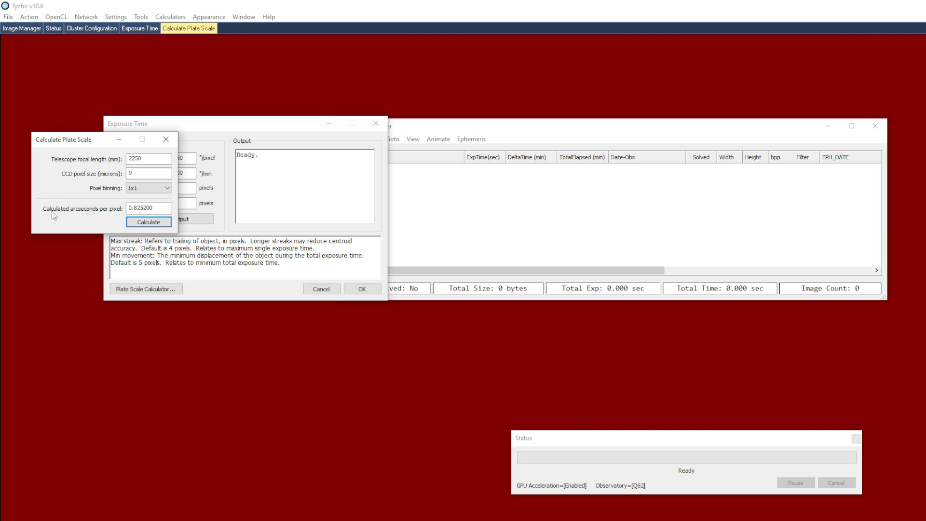
# Highlight the calculated arcseconds per pixel value and close the plate scale calculator
pyautogui.click(161, 208)
pyautogui.moveTo(160, 208); pyautogui.dragTo(129, 211)
pyautogui.click(157, 209)
pyautogui.click(166, 139)
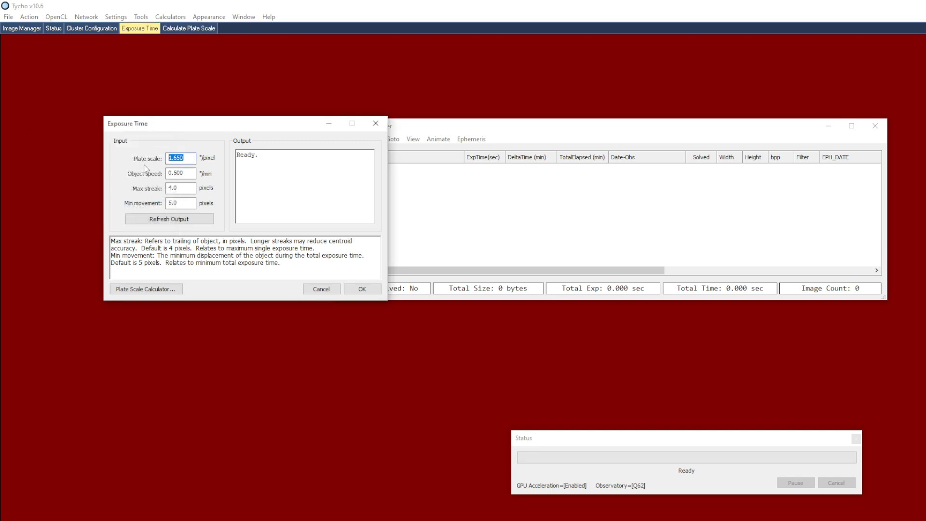
# Calculate the exposure times for a 1.650"/pixel plate scale, 0.500"/min object speed, 4.0-pixel max streak and 5.0-pixel min movement
pyautogui.click(184, 187)
pyautogui.click(143, 223)
pyautogui.click(142, 223)
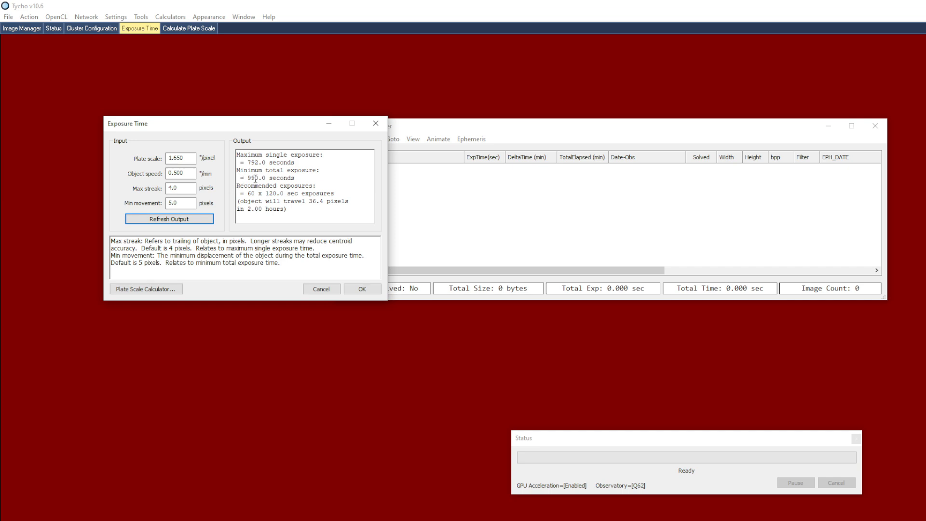
# Examine the max streak setting, the minimum total exposure and the recommended exposures in the output
pyautogui.moveTo(193, 188); pyautogui.dragTo(154, 189)
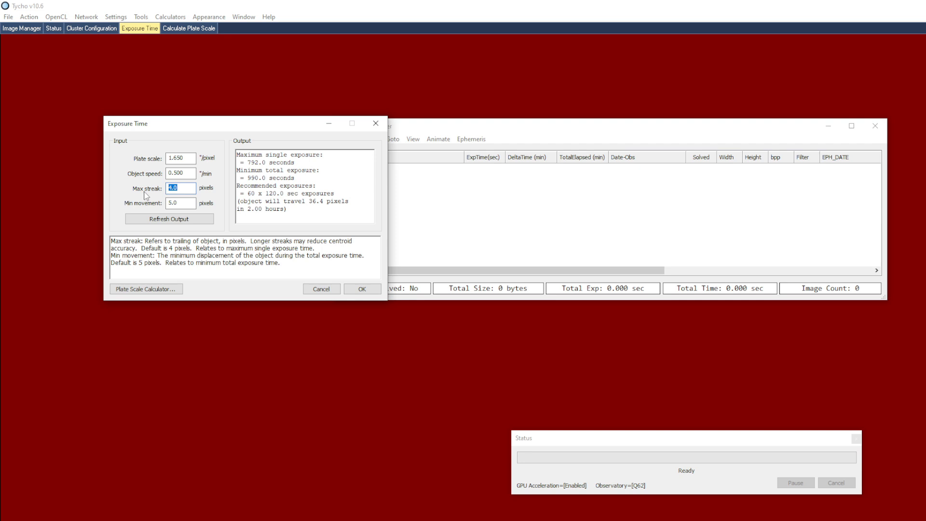
pyautogui.click(316, 178)
pyautogui.click(309, 178)
pyautogui.moveTo(249, 194); pyautogui.dragTo(300, 195)
pyautogui.click(298, 201)
# Set the object speed to 10"/min and recalculate the exposure times
pyautogui.doubleClick(189, 174)
pyautogui.write('10')
pyautogui.click(187, 221)
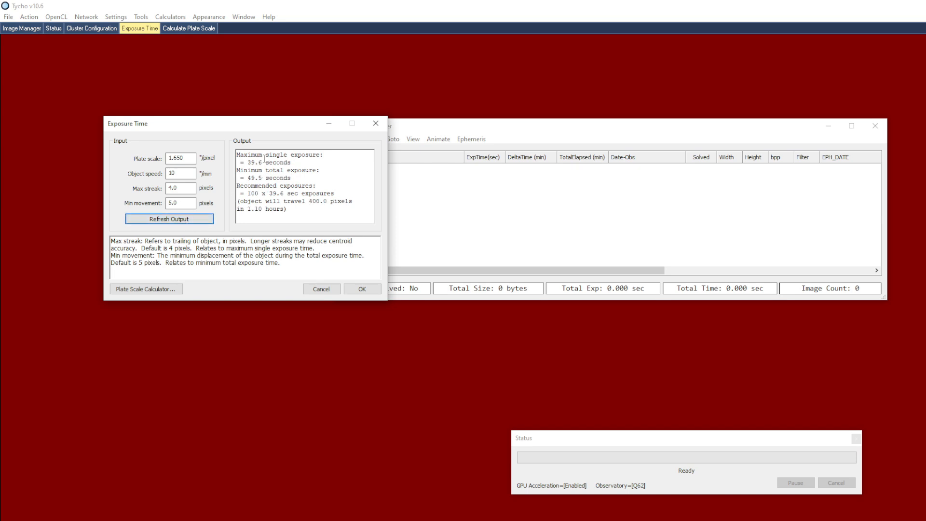
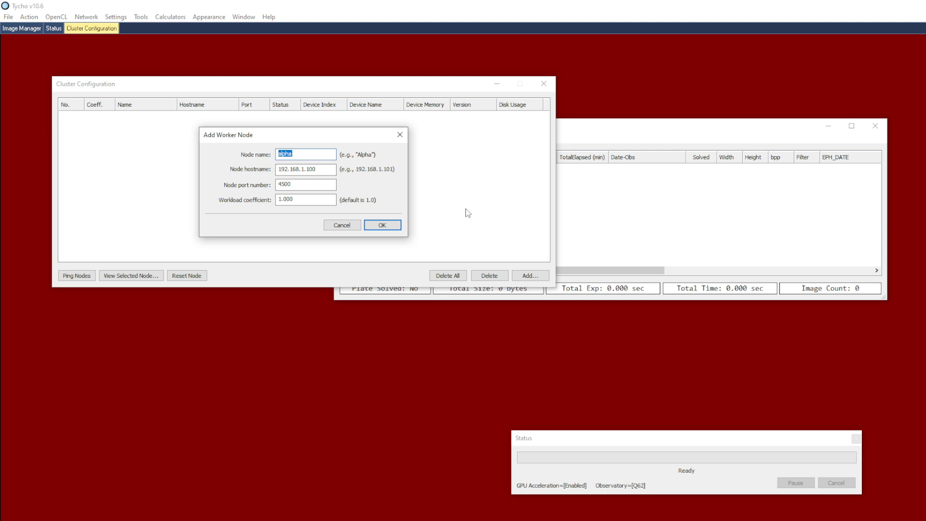
# Add a worker node named node1 with hostname 127.0.0.1 on port 4500 to the cluster
pyautogui.write('node1')
pyautogui.press('Tab')
pyautogui.write('12')
pyautogui.click(374, 226)
# Add a second worker node named node2 with hostname 192.168.1.50 on port 4500
pyautogui.click(531, 275)
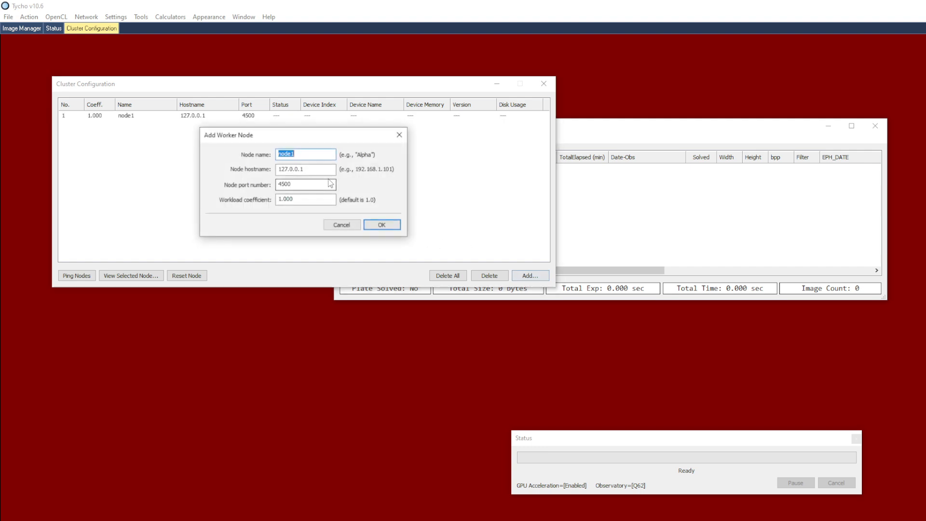
pyautogui.write('node')
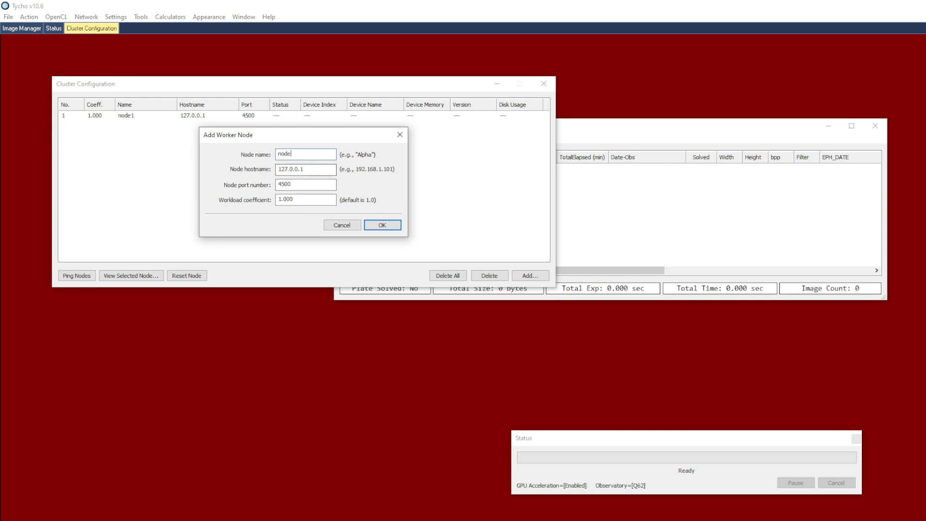
pyautogui.press('Tab')
pyautogui.write('19')
pyautogui.write('2.168.1.50')
pyautogui.click(373, 223)
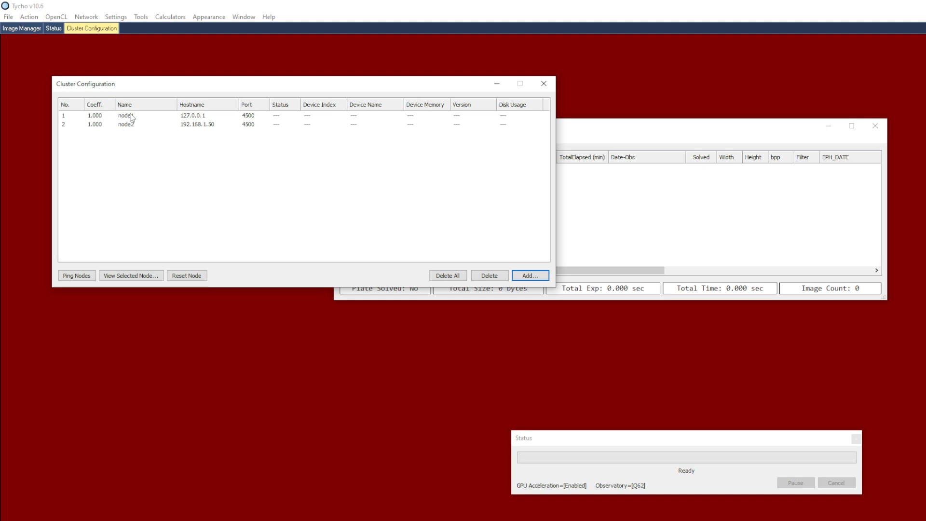
# Examine the GPU acceleration options in the OpenCL device selection and close it without changes
pyautogui.click(56, 17)
pyautogui.click(63, 28)
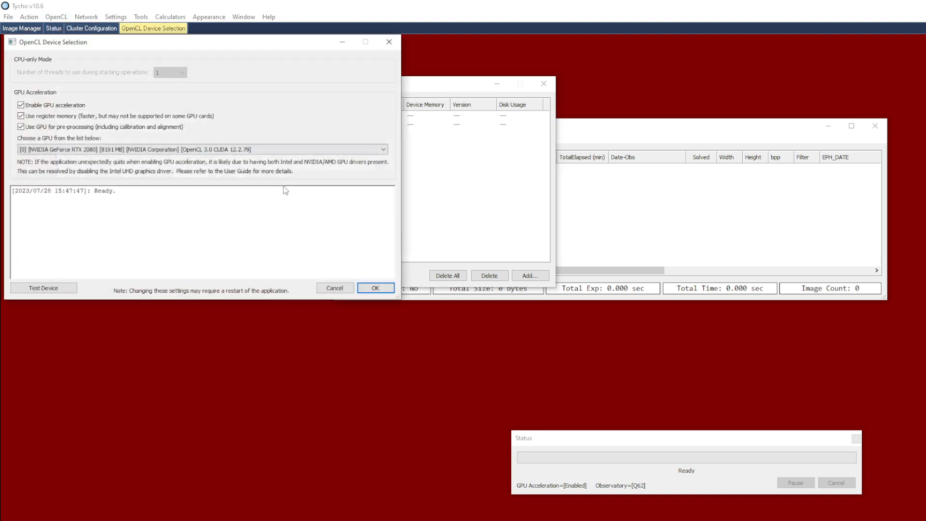
pyautogui.click(333, 289)
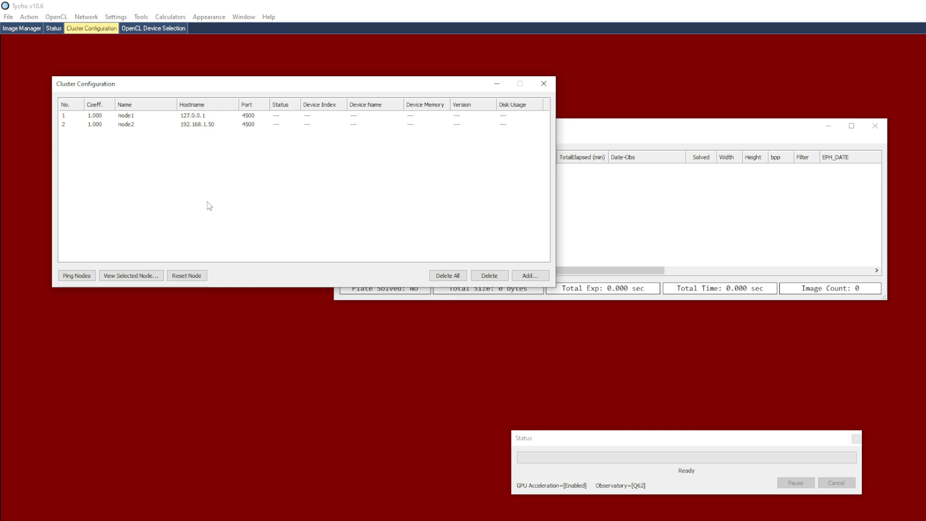
# Launch a GPU-accelerated worker node on port 4500 on this machine and allow it through the Windows firewall
pyautogui.click(86, 19)
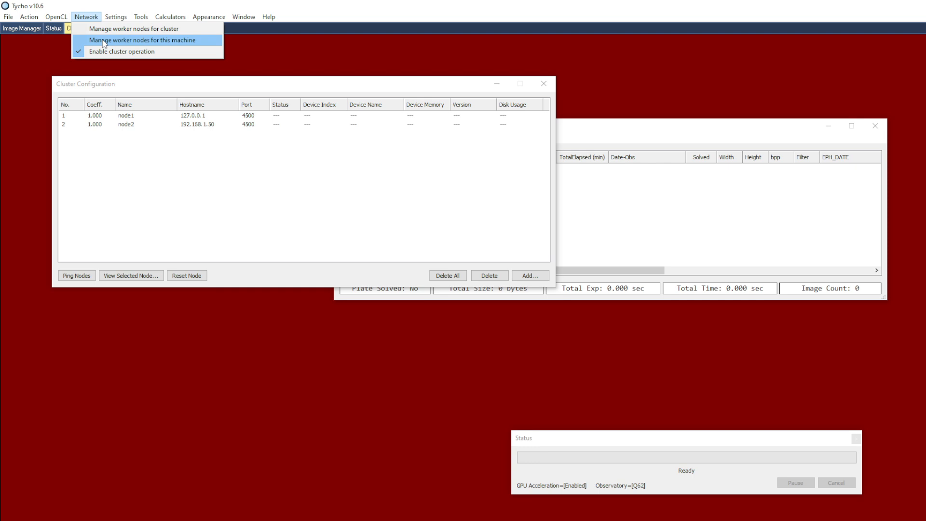
pyautogui.click(104, 42)
pyautogui.moveTo(118, 43); pyautogui.dragTo(279, 206)
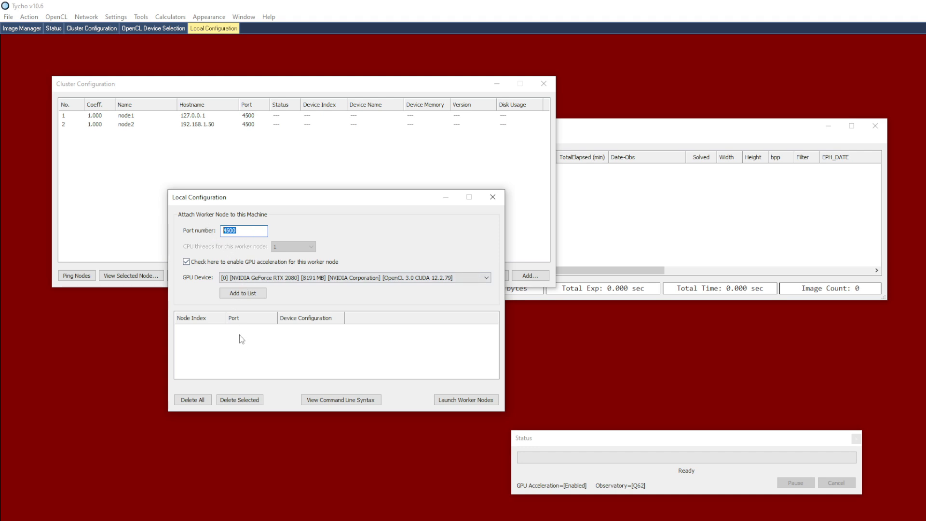
pyautogui.click(241, 294)
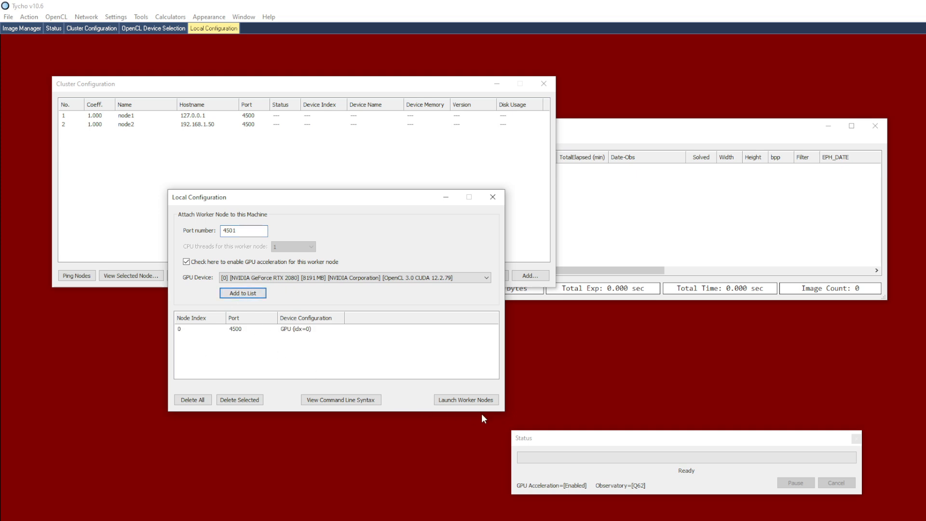
pyautogui.click(447, 404)
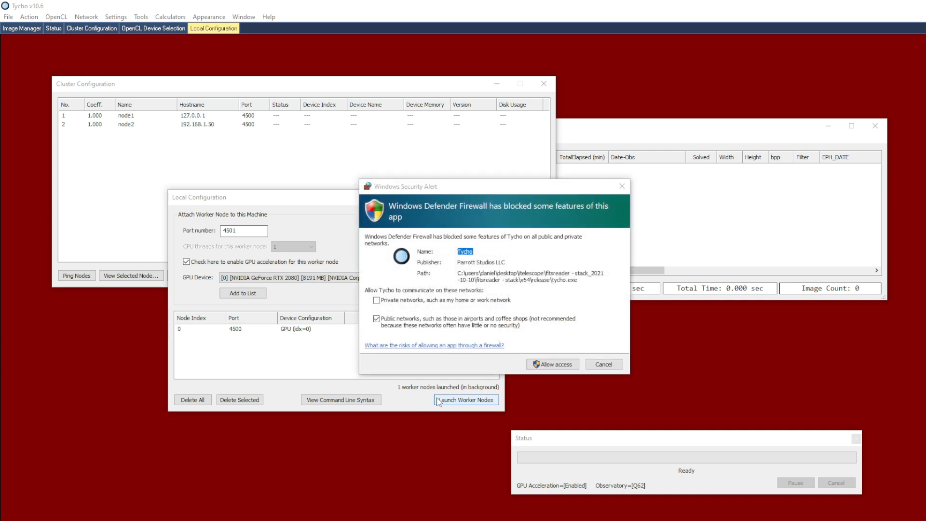
pyautogui.click(552, 364)
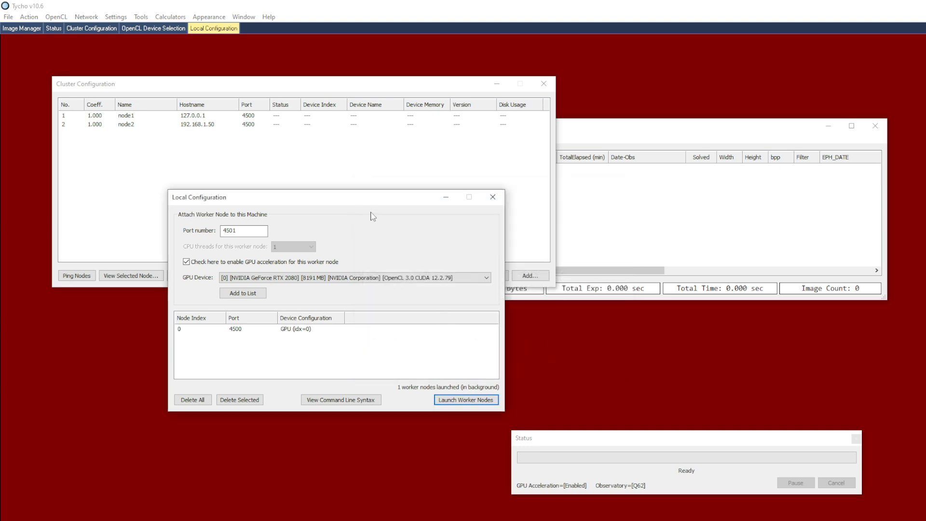
# Ping the cluster nodes and widen the Device Name column to read each node's full GPU name
pyautogui.click(262, 157)
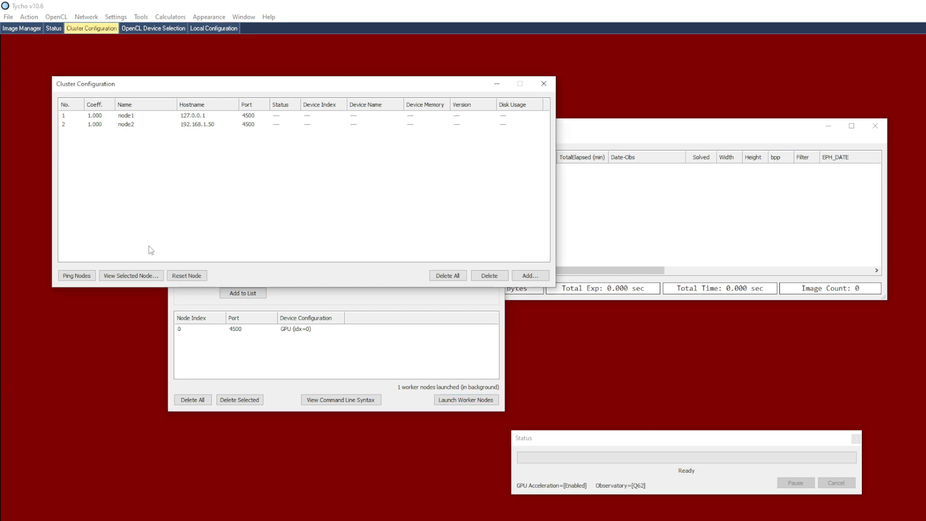
pyautogui.click(76, 276)
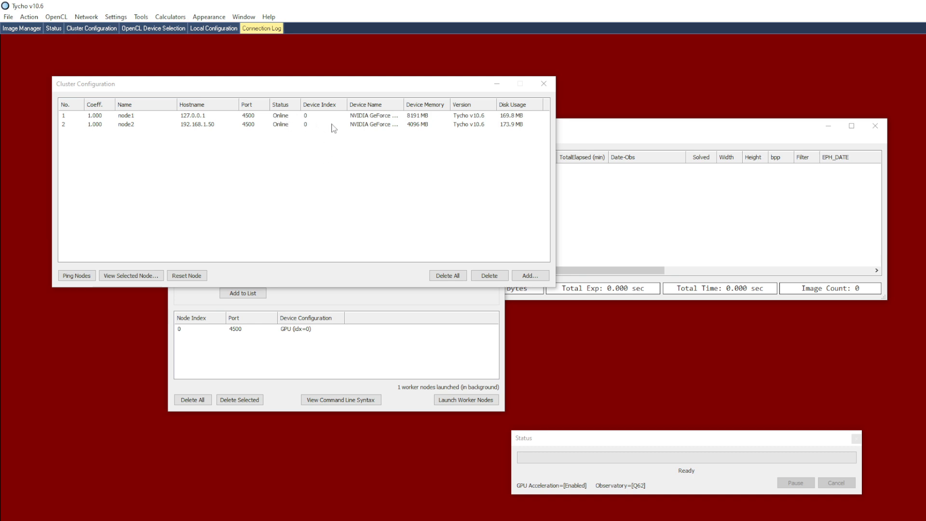
pyautogui.doubleClick(405, 105)
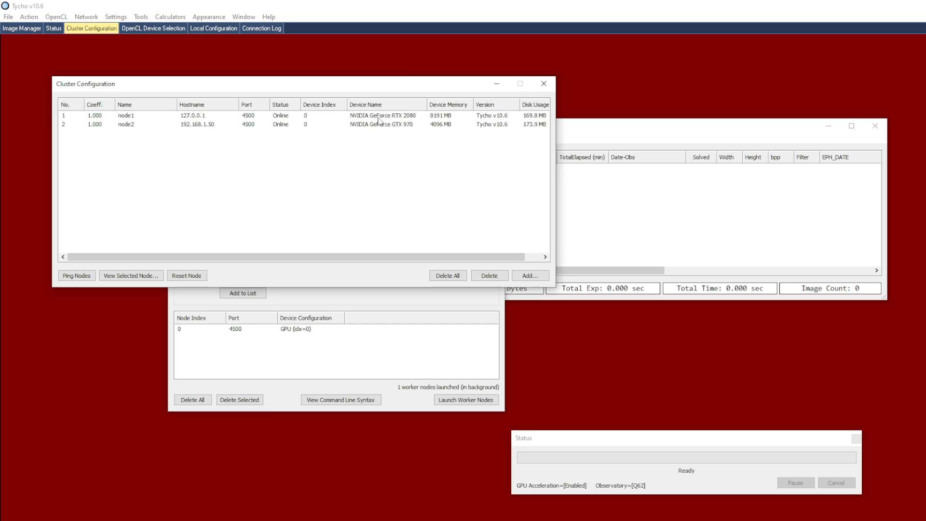
pyautogui.click(357, 118)
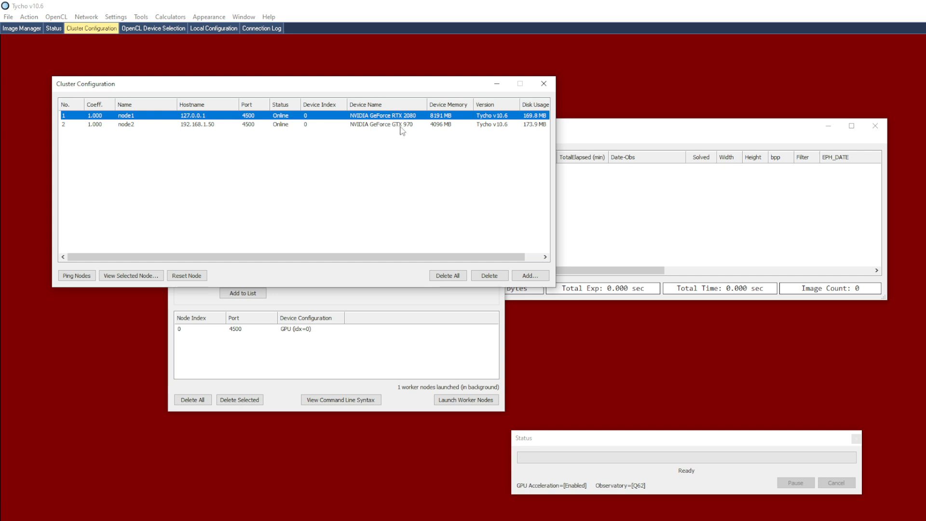
pyautogui.click(403, 126)
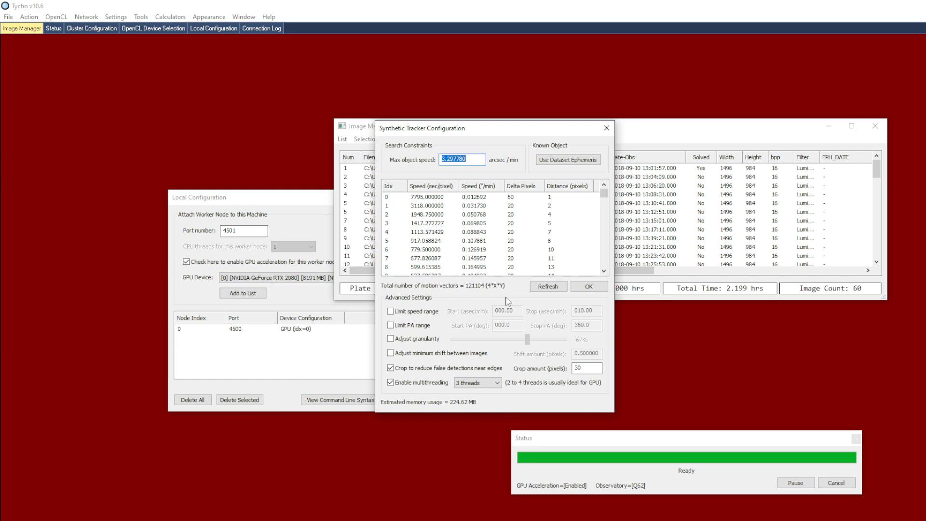
# Accept the synthetic tracker configuration, deallocate the local machine from the cluster, and start the run on node1 and node2
pyautogui.click(589, 288)
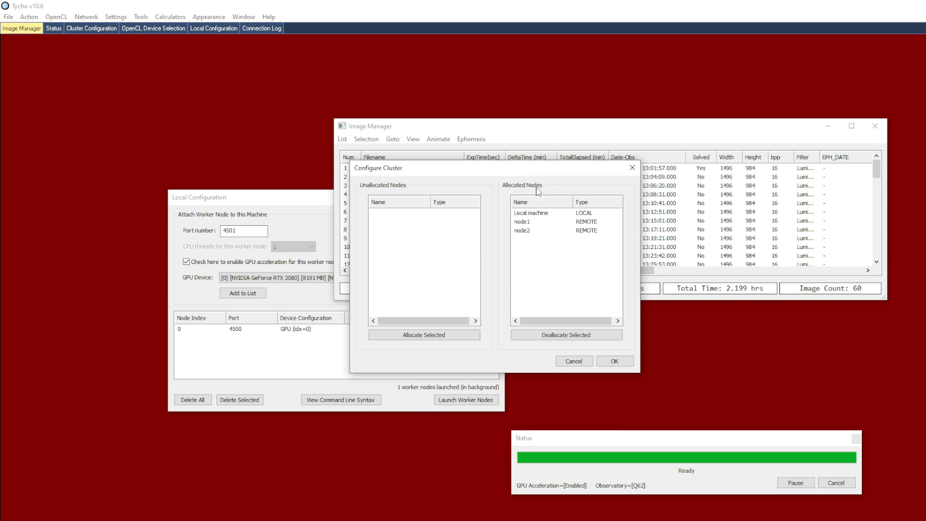
pyautogui.click(551, 214)
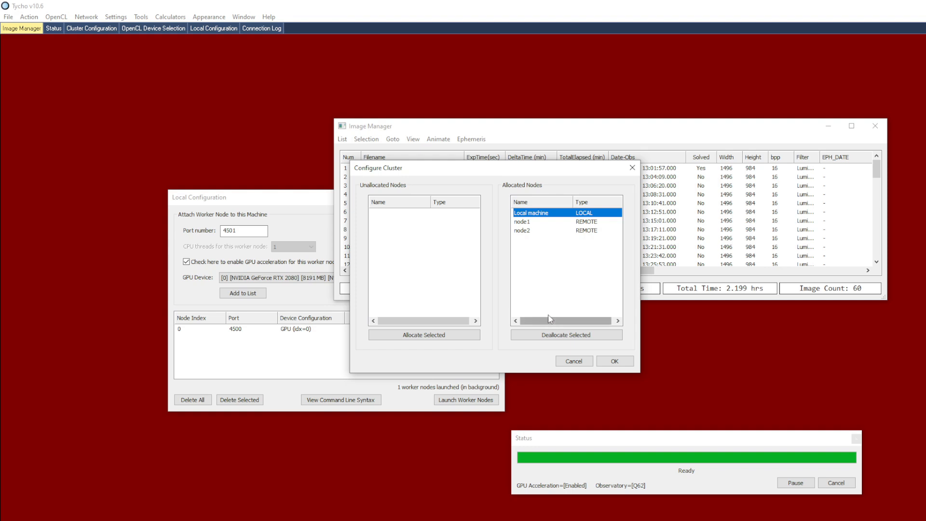
pyautogui.click(548, 333)
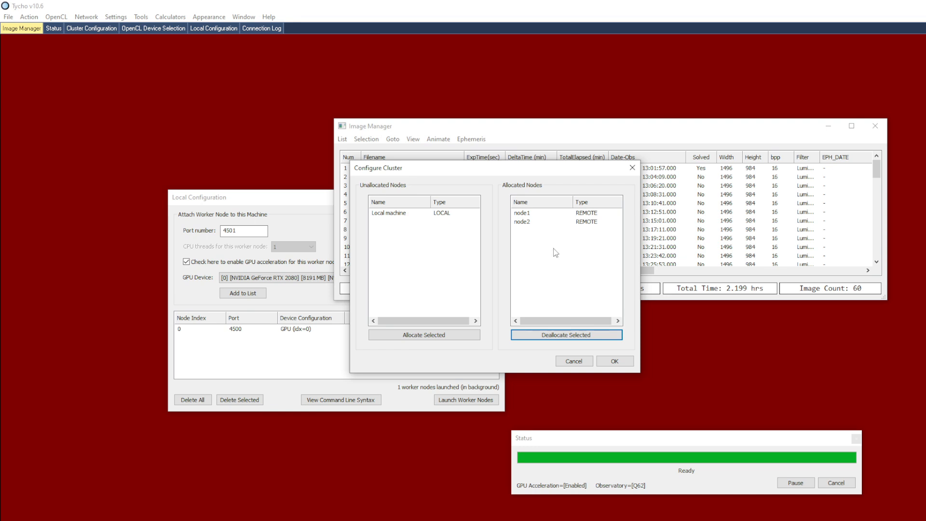
pyautogui.click(615, 362)
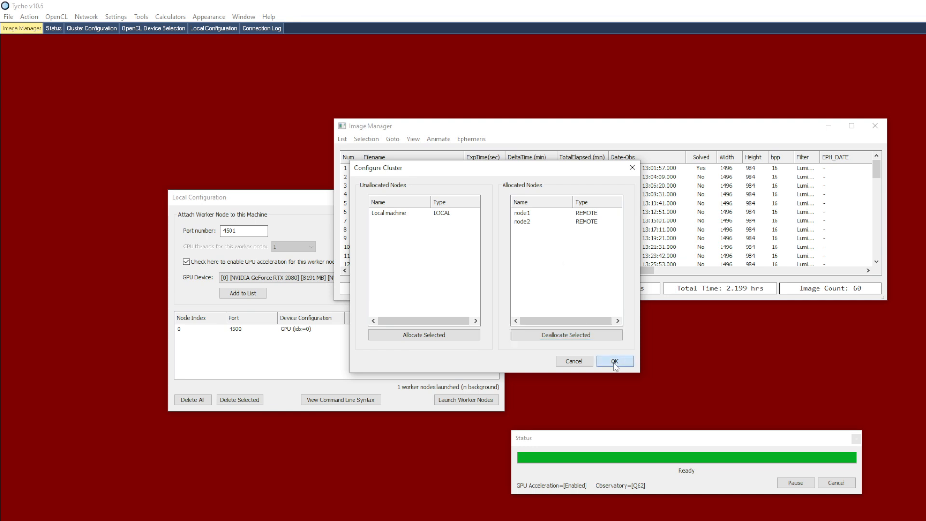
pyautogui.moveTo(226, 12); pyautogui.dragTo(292, 114)
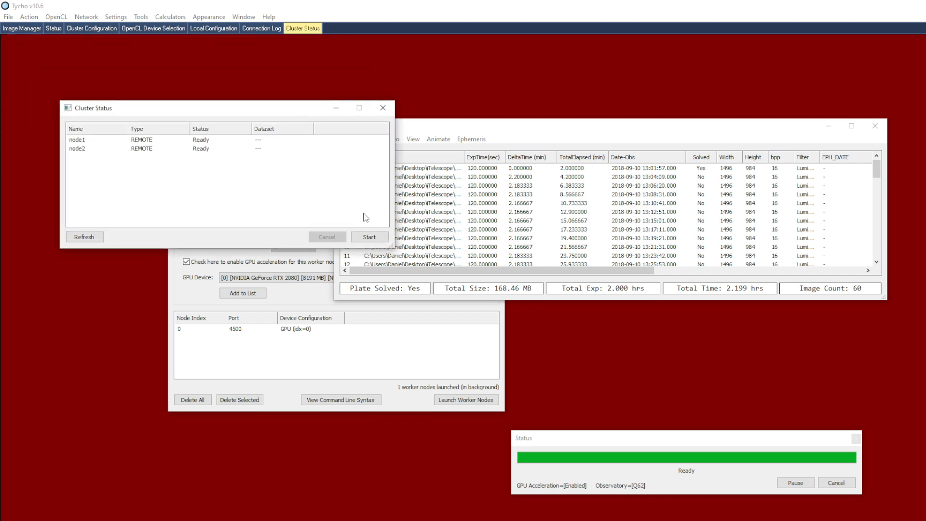
pyautogui.click(368, 237)
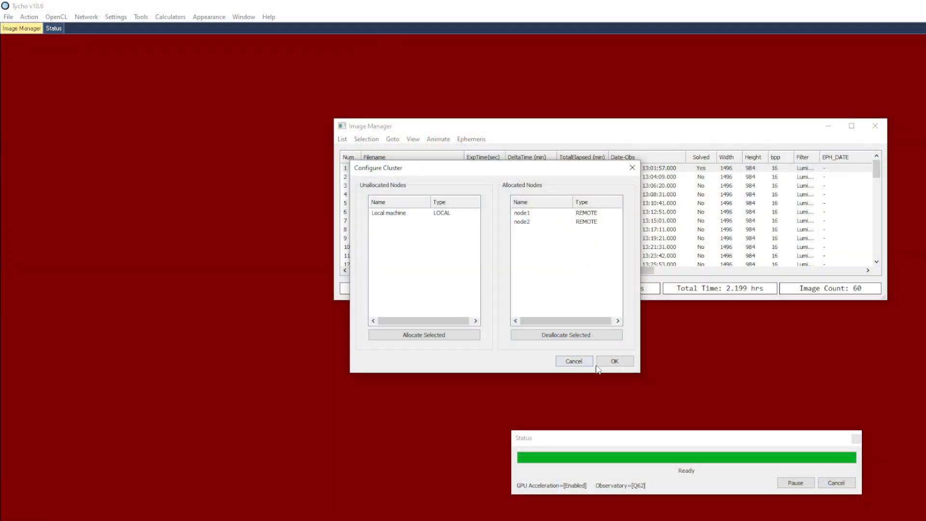
# Accept the allocation of node1 and node2 and start the cluster run again
pyautogui.click(598, 364)
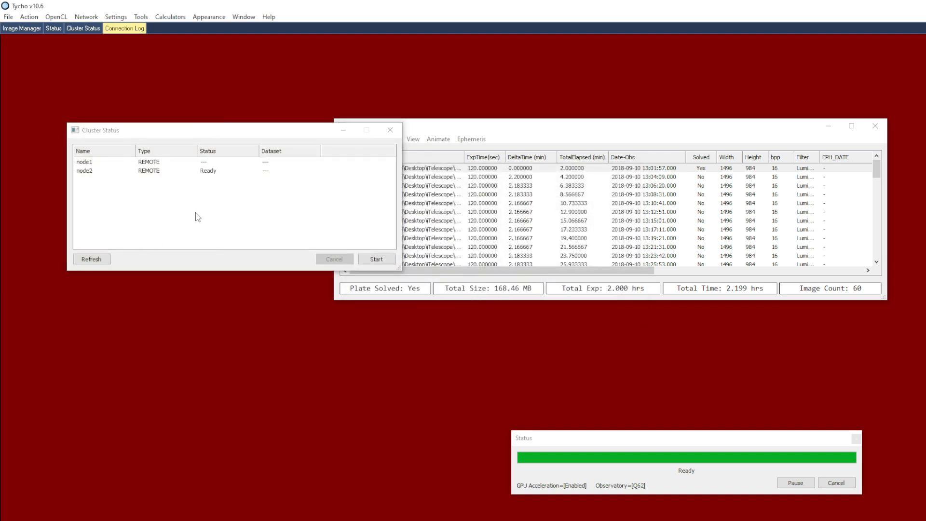
pyautogui.click(392, 258)
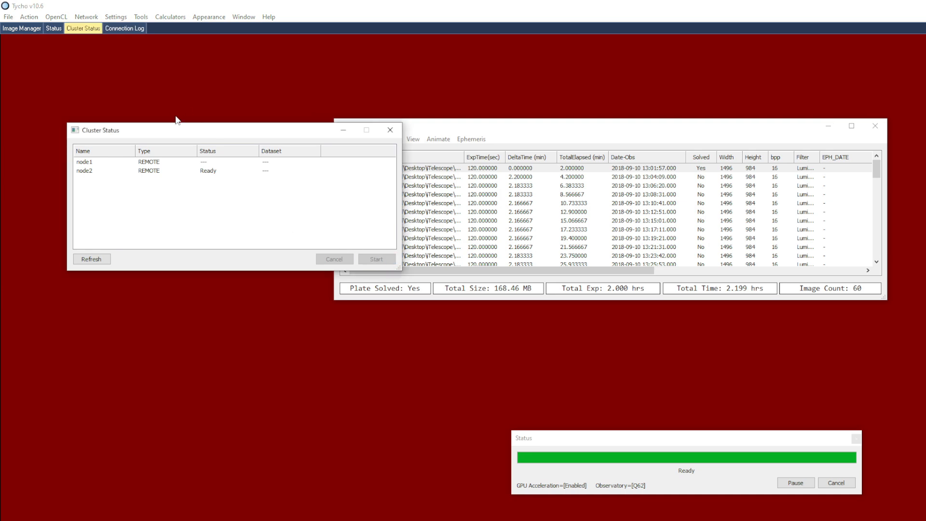
# Launch the listed worker node on port 4500 from this machine's local worker configuration
pyautogui.click(85, 16)
pyautogui.click(98, 41)
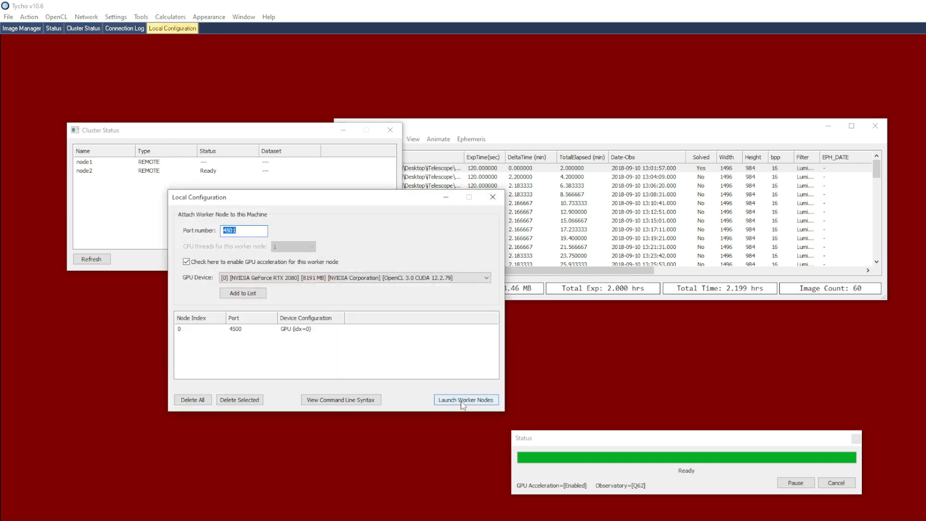
pyautogui.click(471, 400)
# Refresh the node list in the cluster status and minimize the local configuration window
pyautogui.click(143, 210)
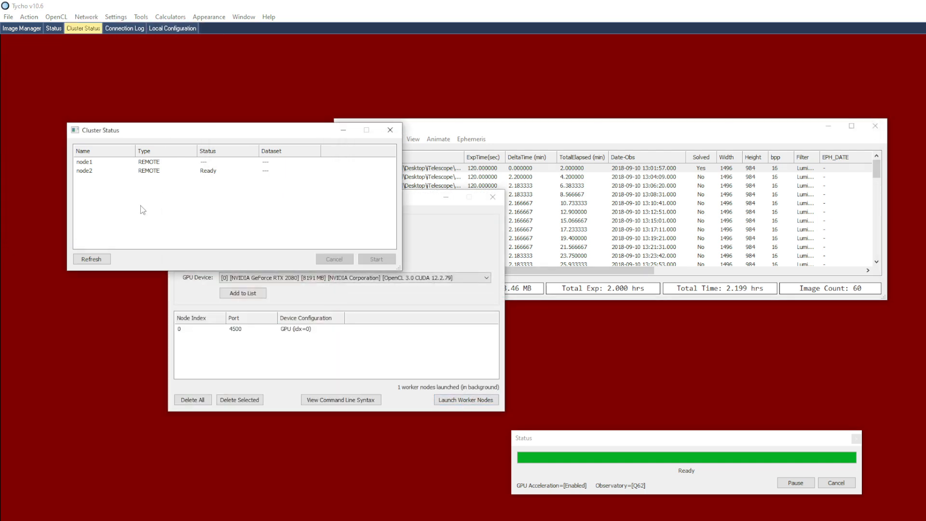
pyautogui.click(105, 263)
pyautogui.click(446, 197)
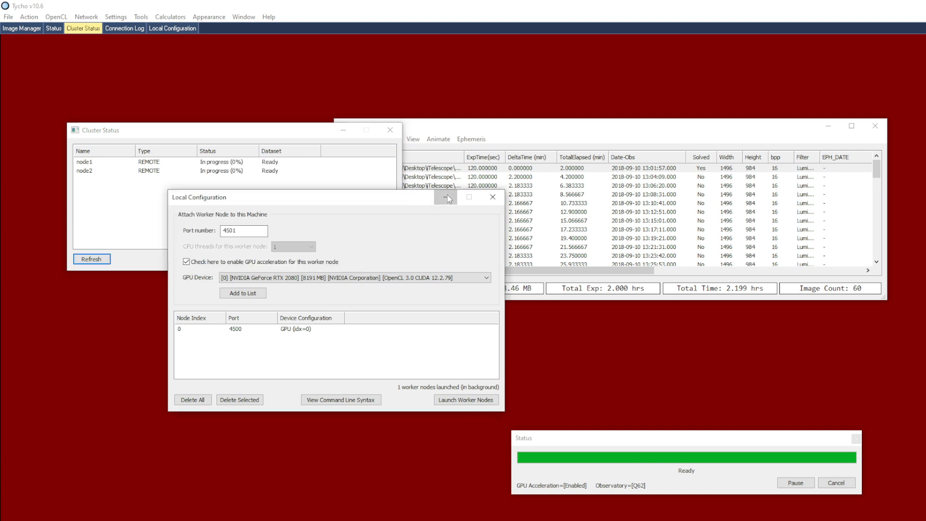
pyautogui.click(271, 216)
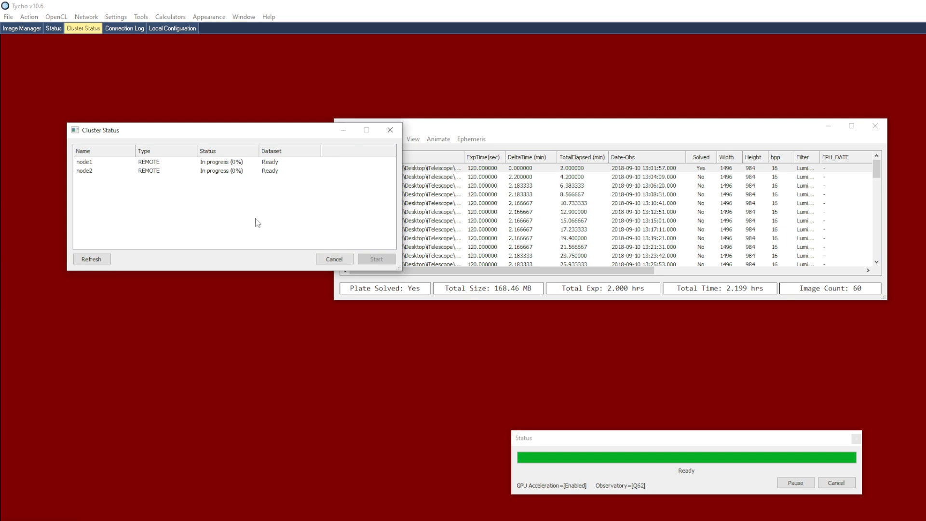
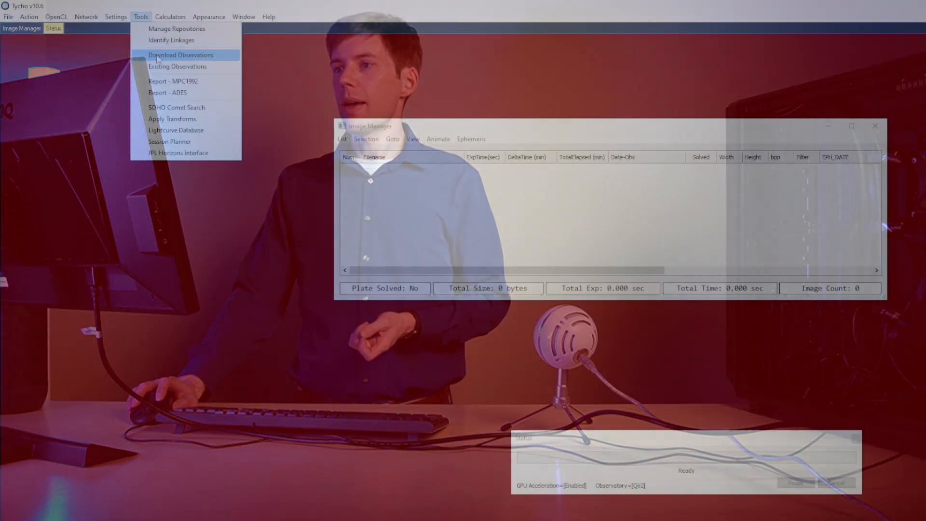
# Download the observations of object 38826 from the obs database of confirmed objects
pyautogui.click(160, 56)
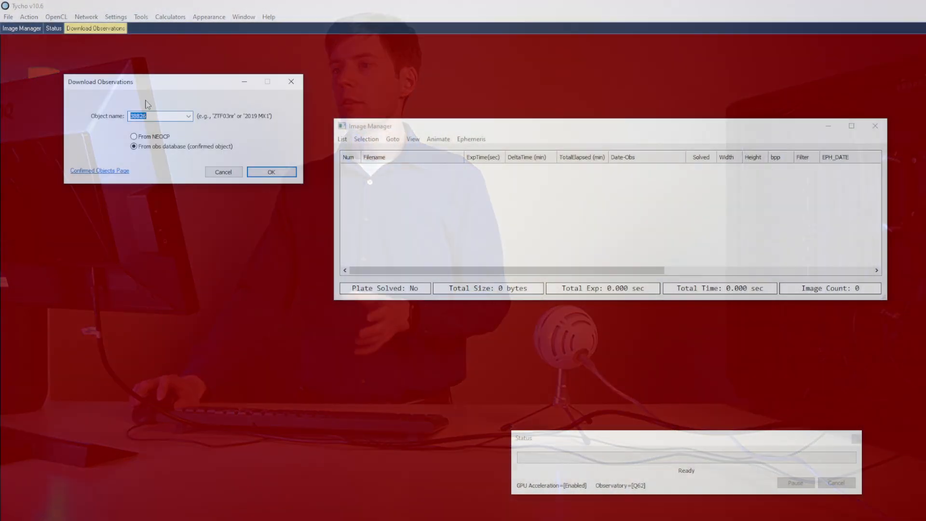
pyautogui.write('38826')
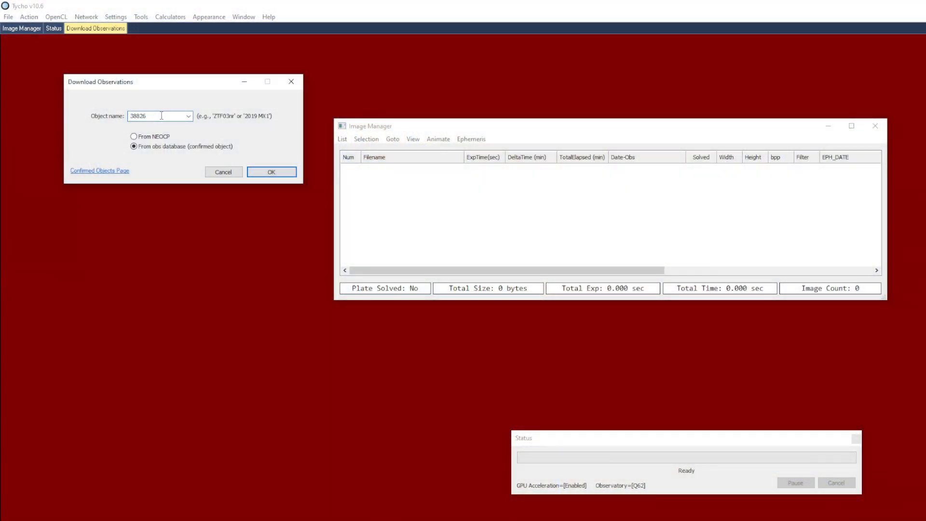
pyautogui.doubleClick(144, 117)
pyautogui.click(271, 173)
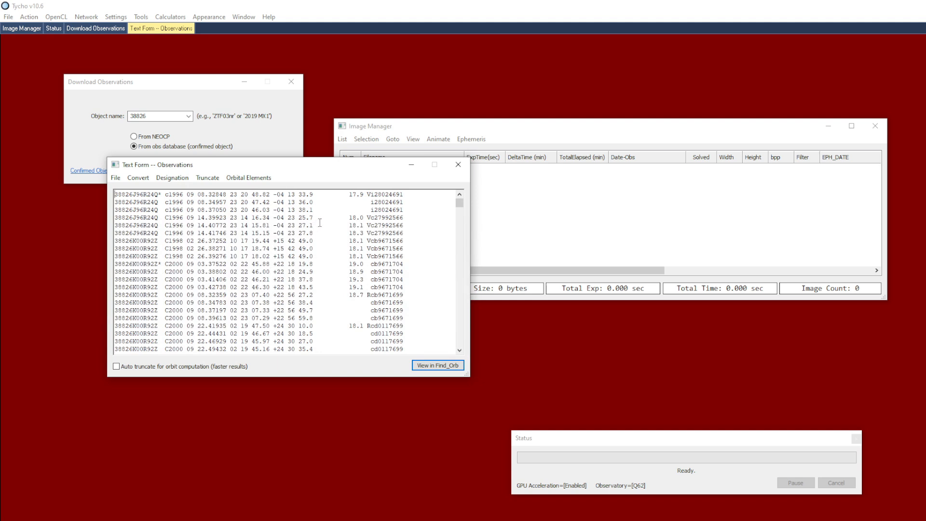
# Compute the orbit of 38826 in Find_Orb from the full, untruncated observation list and move its orbit window clear
pyautogui.moveTo(170, 194); pyautogui.dragTo(186, 196)
pyautogui.click(190, 210)
pyautogui.click(423, 365)
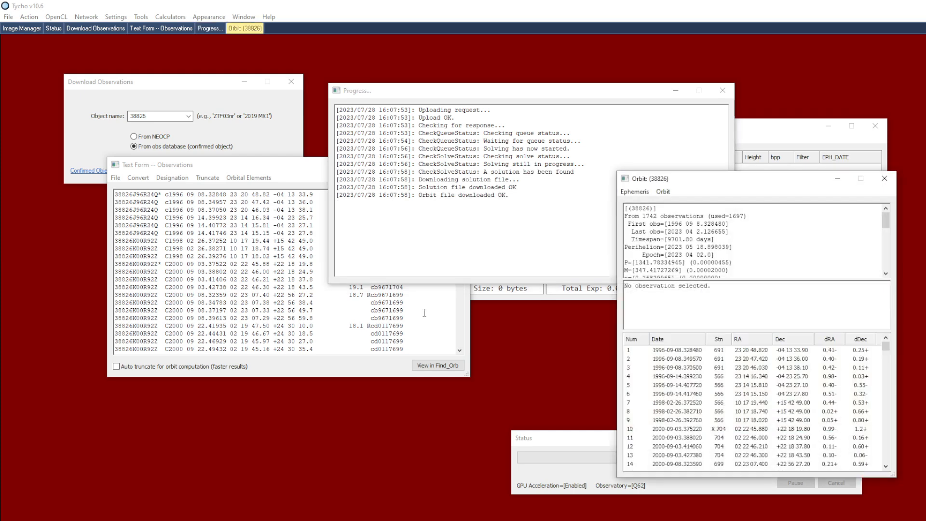
pyautogui.moveTo(710, 180); pyautogui.dragTo(611, 173)
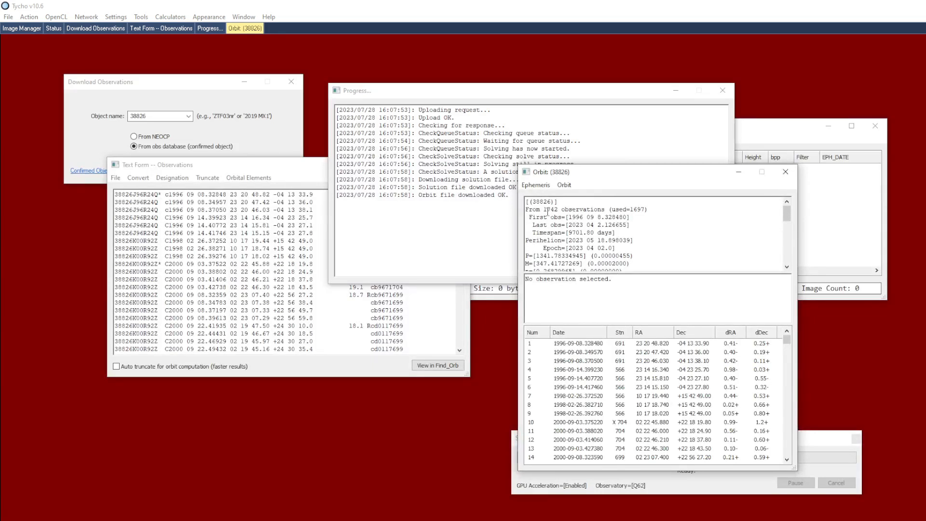
# Examine the orbit's observation arc and the residual details of the most recent observations, including observations 1738, 1733 to 1738 and 1731
pyautogui.moveTo(550, 210); pyautogui.dragTo(559, 210)
pyautogui.click(571, 217)
pyautogui.moveTo(788, 339); pyautogui.dragTo(772, 449)
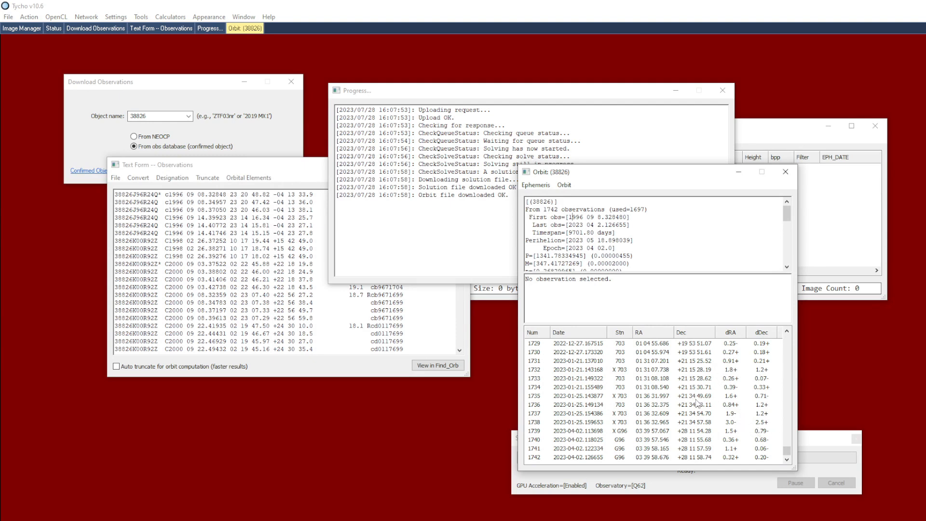
pyautogui.click(709, 422)
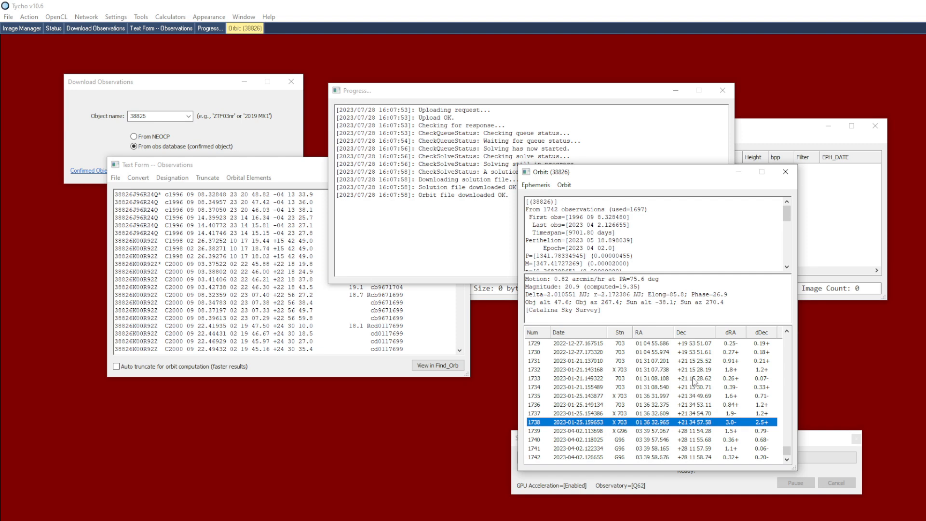
pyautogui.keyDown('shift'); pyautogui.click(693, 382); pyautogui.keyUp('shift')
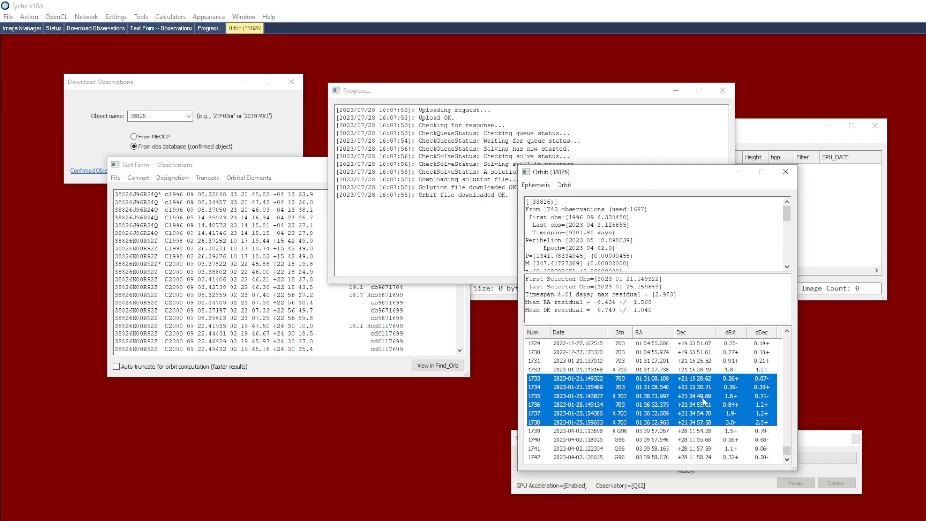
pyautogui.click(699, 362)
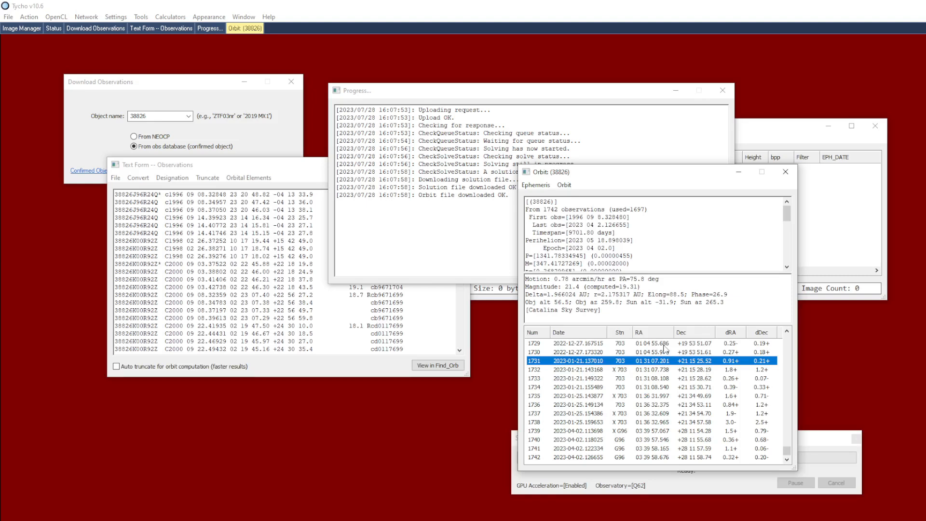
# Enable automatic truncation for the orbit computation and compute the orbit of 38826 again in Find_Orb
pyautogui.click(505, 221)
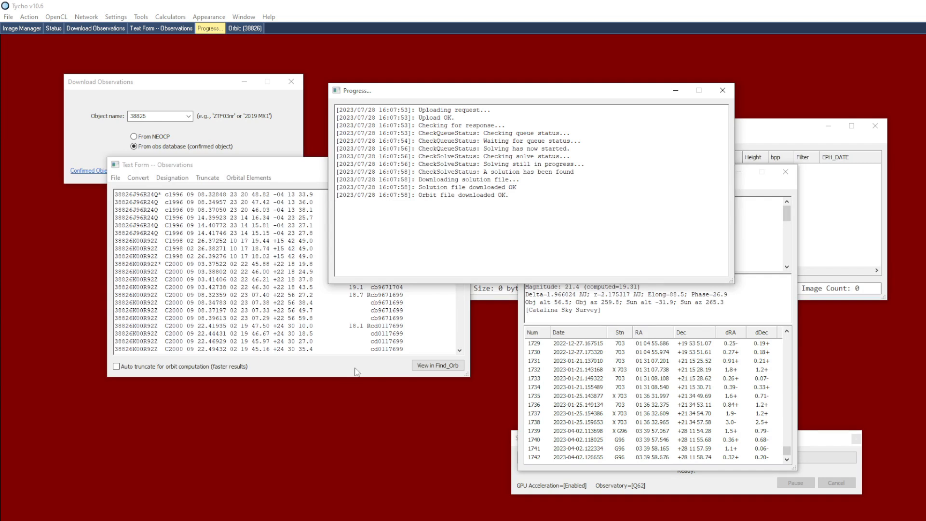
pyautogui.click(255, 369)
pyautogui.click(154, 367)
pyautogui.click(431, 367)
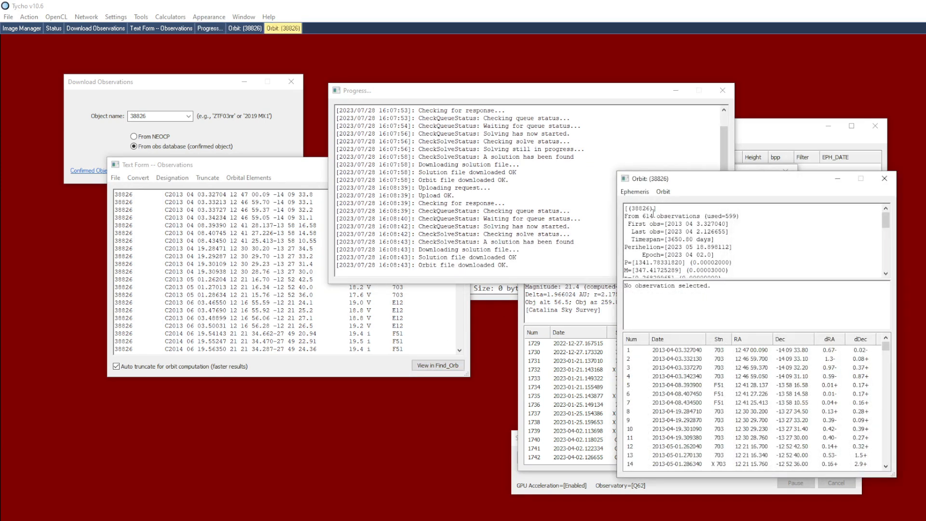
# Place the full-arc orbit window beside the truncated-arc orbit, with the latest observations listed in both
pyautogui.moveTo(643, 217); pyautogui.dragTo(652, 217)
pyautogui.moveTo(886, 346); pyautogui.dragTo(886, 457)
pyautogui.click(521, 289)
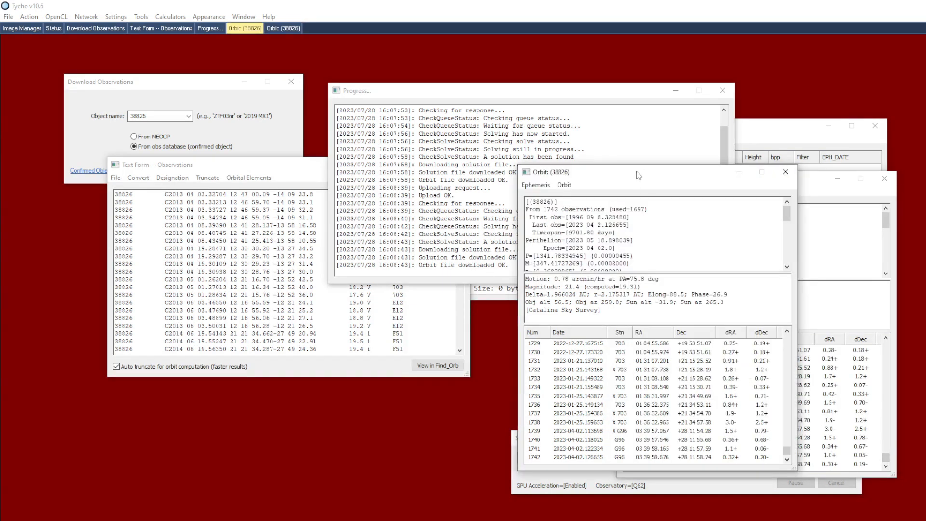
pyautogui.moveTo(644, 176); pyautogui.dragTo(455, 179)
pyautogui.moveTo(597, 216); pyautogui.dragTo(598, 258)
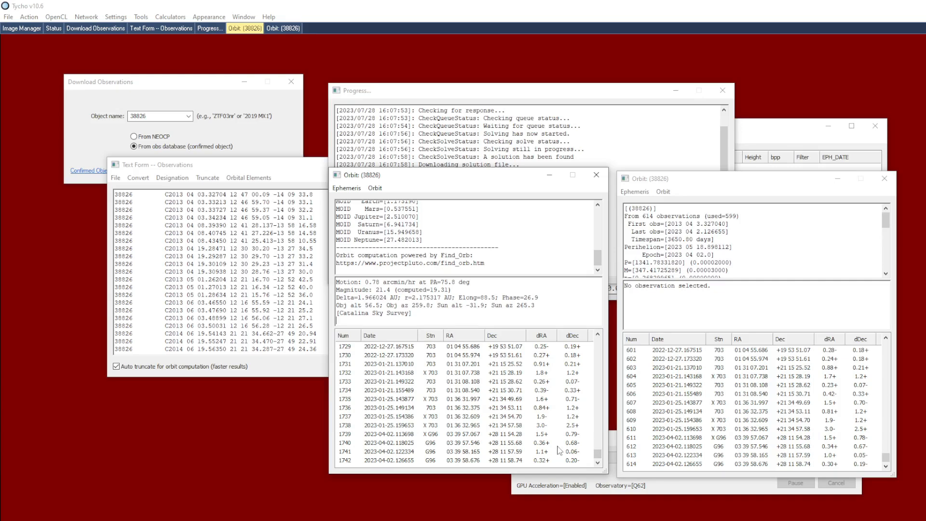
# Compare the mean residuals of the last three observations in the full-arc and truncated-arc orbits
pyautogui.moveTo(561, 443); pyautogui.dragTo(558, 463)
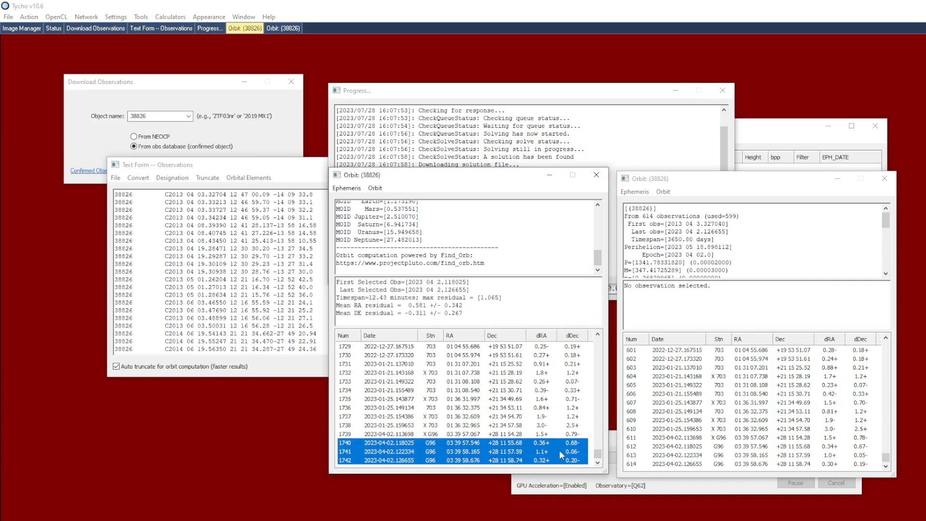
pyautogui.click(823, 448)
pyautogui.keyDown('shift'); pyautogui.click(822, 464); pyautogui.keyUp('shift')
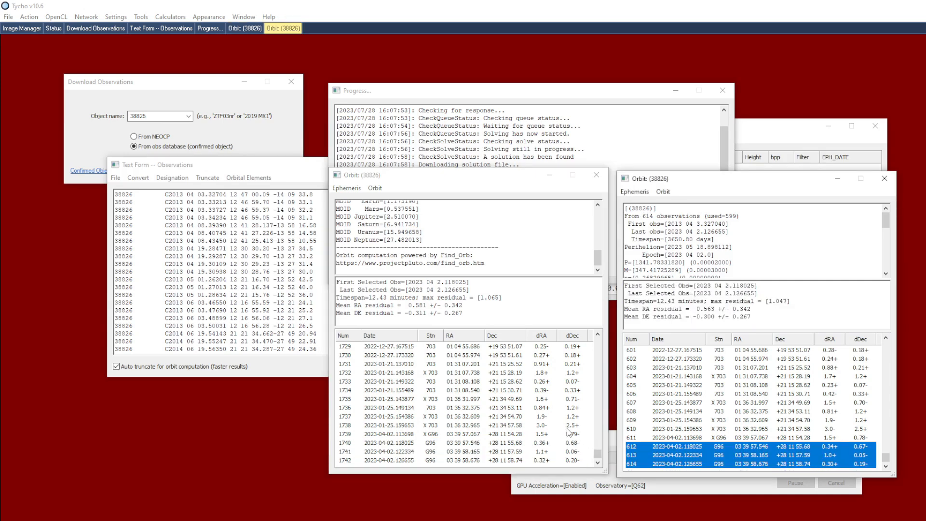
# Compare the orbital elements of both solutions, especially the eccentricity values
pyautogui.click(542, 274)
pyautogui.moveTo(597, 258); pyautogui.dragTo(597, 231)
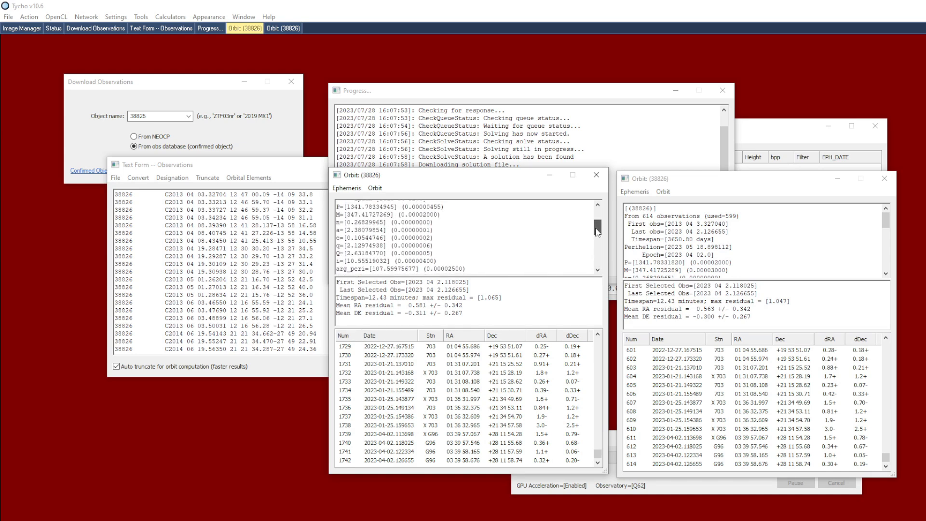
pyautogui.moveTo(883, 224); pyautogui.dragTo(885, 237)
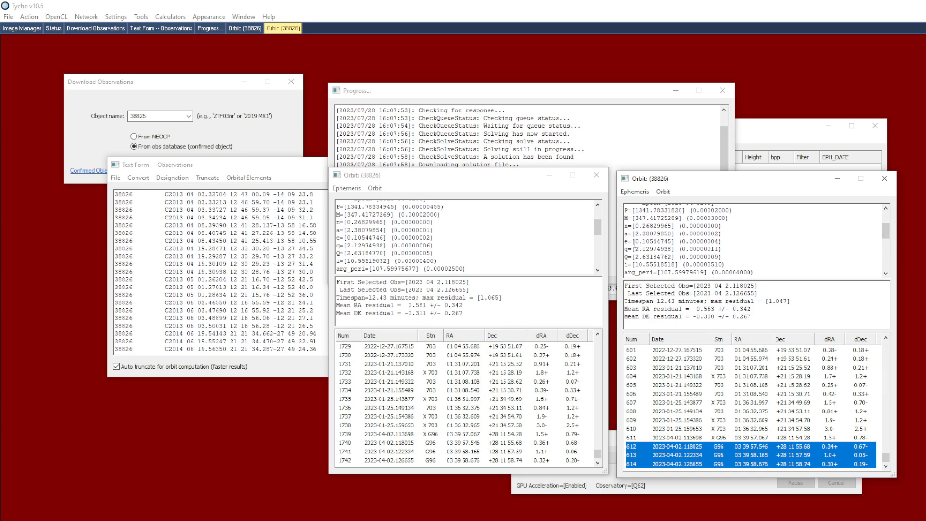
pyautogui.click(666, 244)
pyautogui.moveTo(637, 242); pyautogui.dragTo(675, 243)
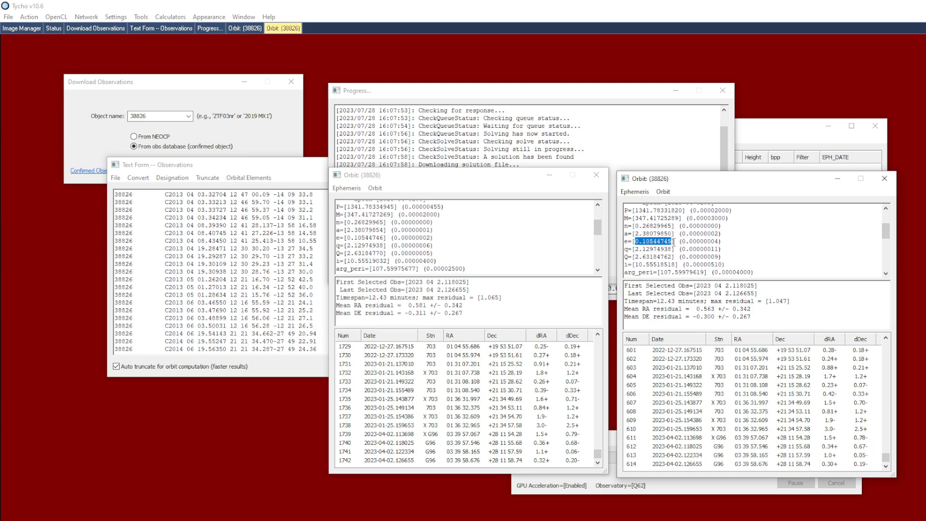
pyautogui.click(445, 237)
pyautogui.moveTo(348, 239); pyautogui.dragTo(388, 239)
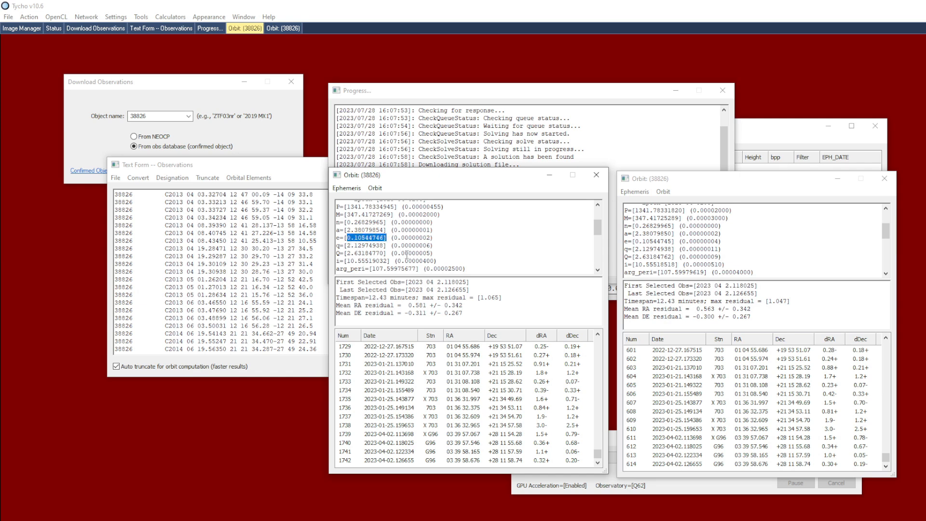
pyautogui.click(407, 253)
# Load all FITS images from the dataset_for_tycho_guide_c_a1 folder into the Image Manager
pyautogui.click(770, 145)
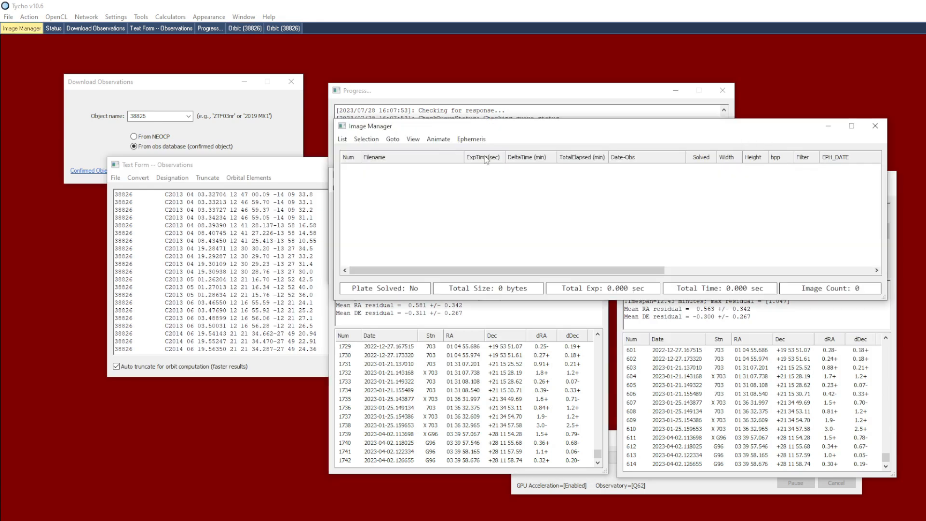
pyautogui.click(342, 139)
pyautogui.click(370, 151)
pyautogui.click(587, 204)
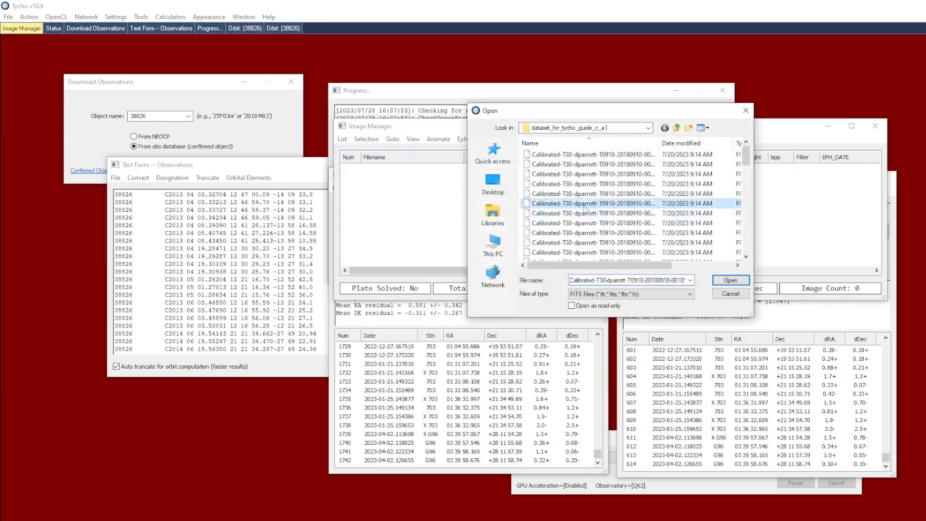
pyautogui.hotkey('ctrl', 'a')
pyautogui.click(717, 283)
# Process the loaded images so they open in the Image Viewer, and set the display contrast to 0
pyautogui.click(31, 16)
pyautogui.click(40, 30)
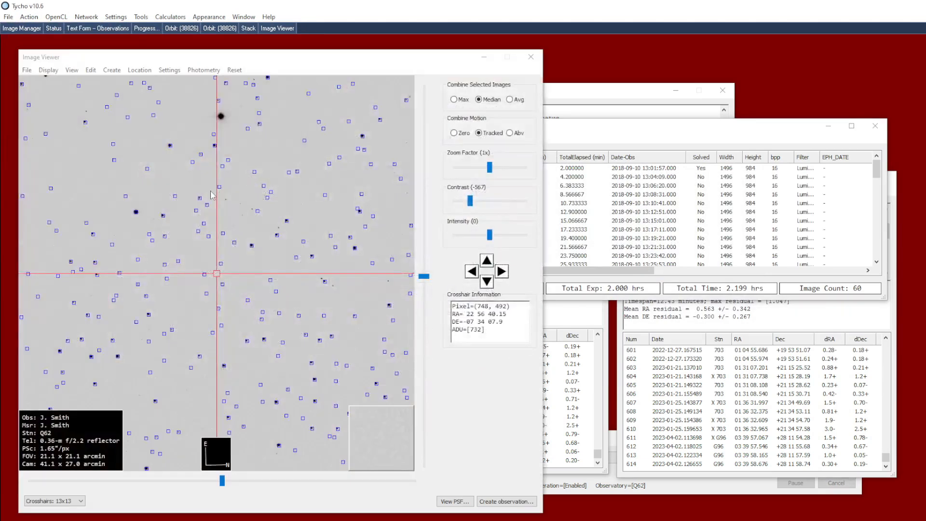
pyautogui.moveTo(471, 206); pyautogui.dragTo(432, 208)
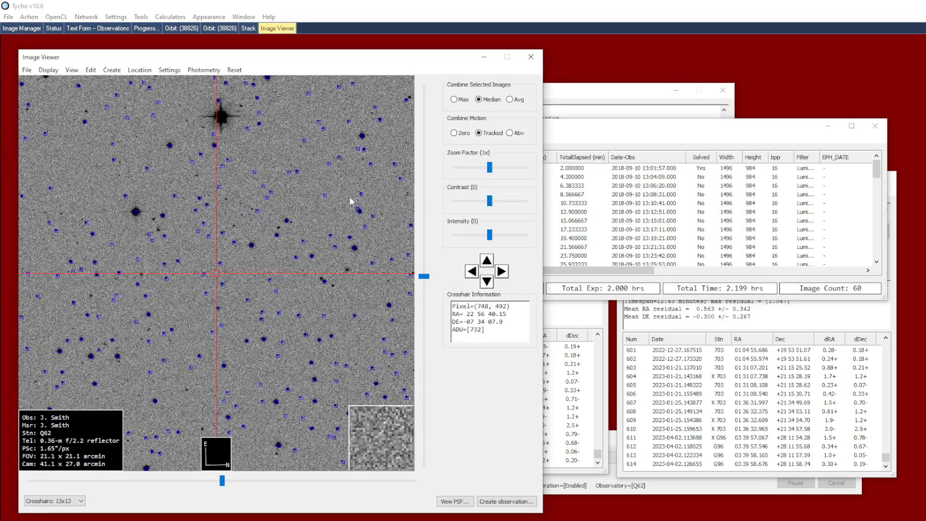
# Attach the ephemeris of the full-arc 38826 orbit to the loaded image dataset
pyautogui.click(584, 318)
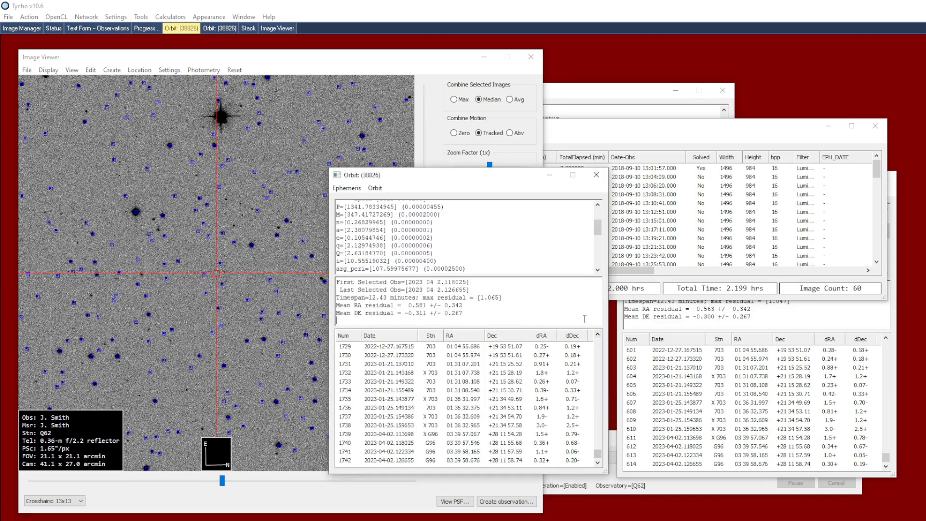
pyautogui.click(347, 188)
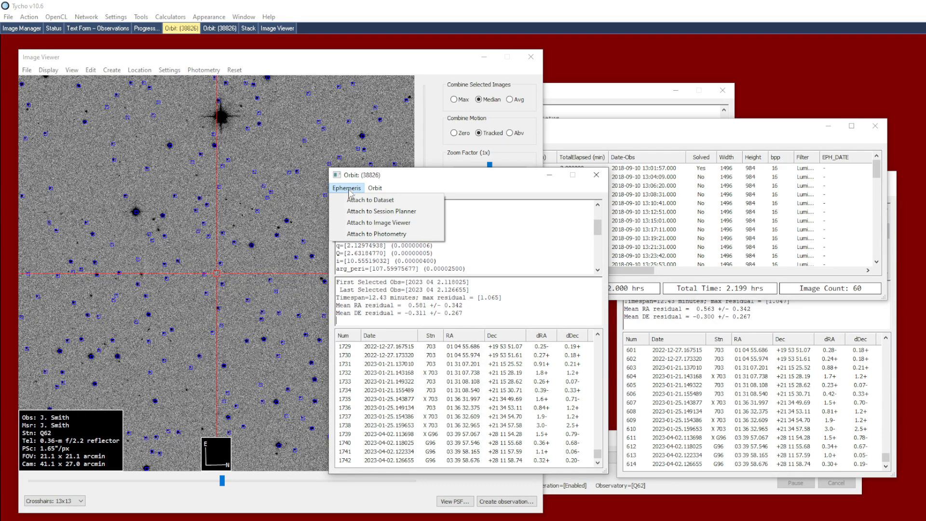
pyautogui.click(350, 201)
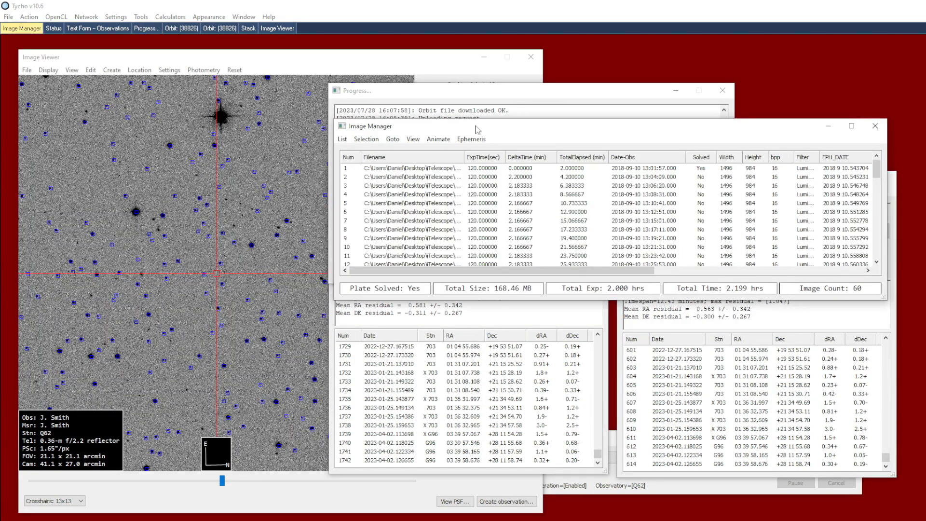
# View several frames from across the dataset in the Image Viewer to check the object's position against the ephemeris crosshair
pyautogui.moveTo(476, 127); pyautogui.dragTo(498, 133)
pyautogui.doubleClick(478, 218)
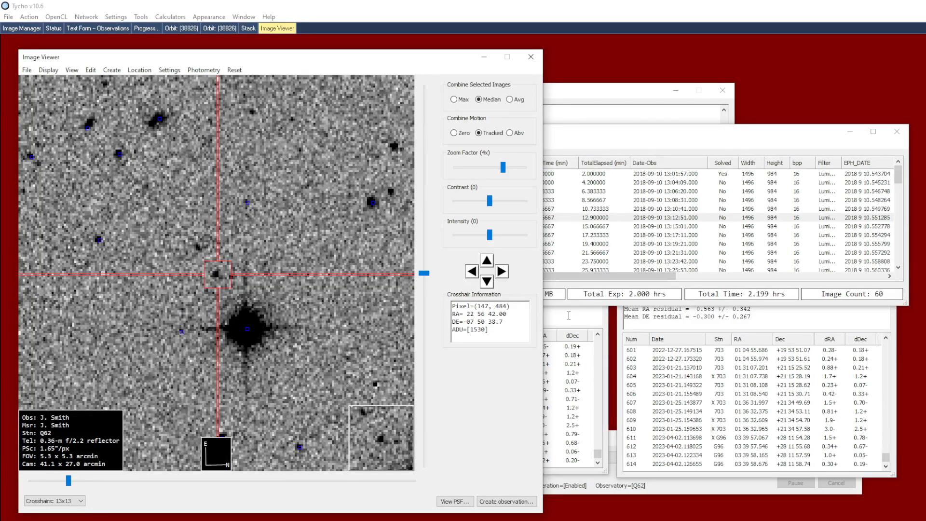
pyautogui.moveTo(899, 178); pyautogui.dragTo(898, 265)
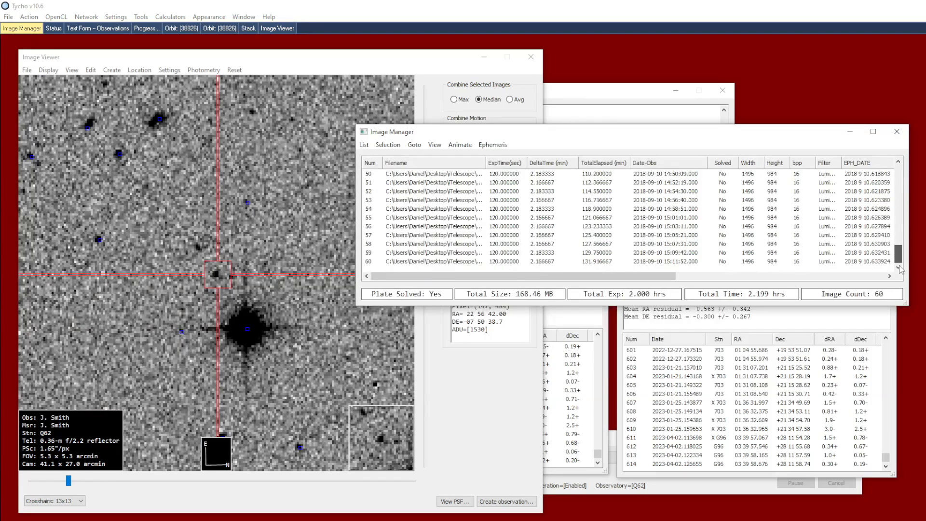
pyautogui.click(856, 264)
pyautogui.click(682, 218)
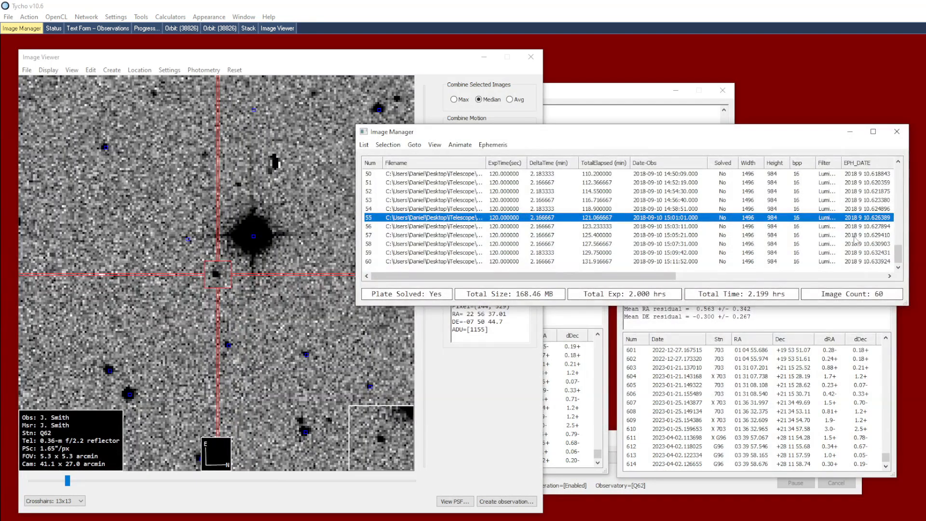
pyautogui.moveTo(898, 254); pyautogui.dragTo(898, 232)
pyautogui.click(778, 210)
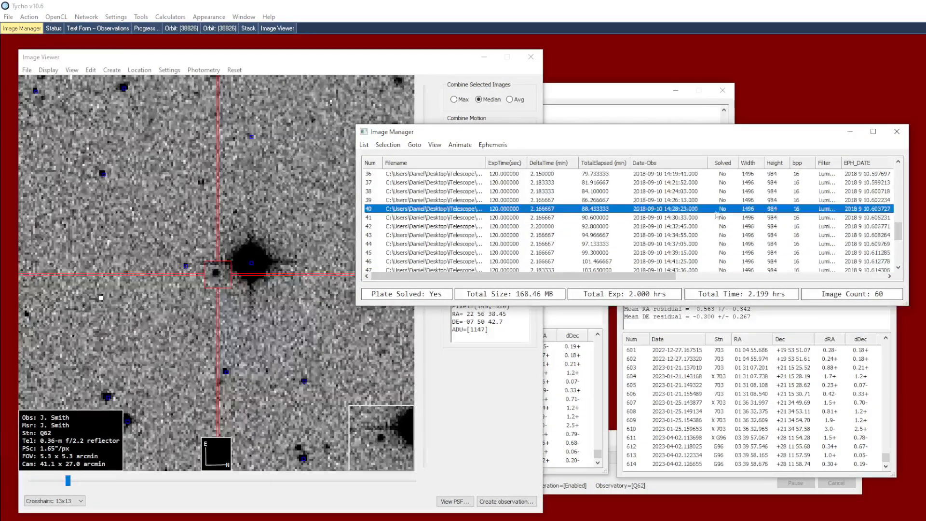
pyautogui.click(648, 192)
pyautogui.scroll(3, 653, 212)
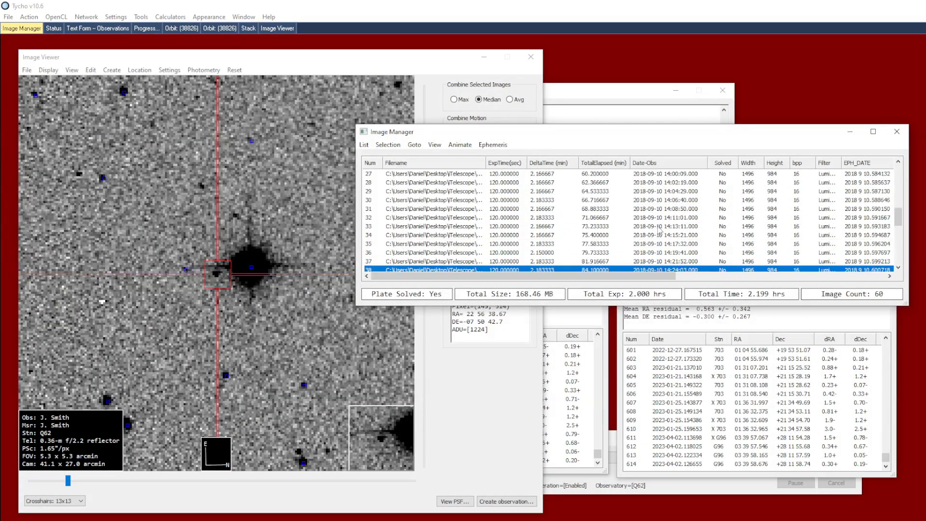
pyautogui.click(654, 192)
pyautogui.moveTo(899, 217); pyautogui.dragTo(898, 198)
pyautogui.click(755, 182)
# Compare the observation counts and timespans in the summaries of the full-arc and truncated-arc orbits
pyautogui.click(577, 337)
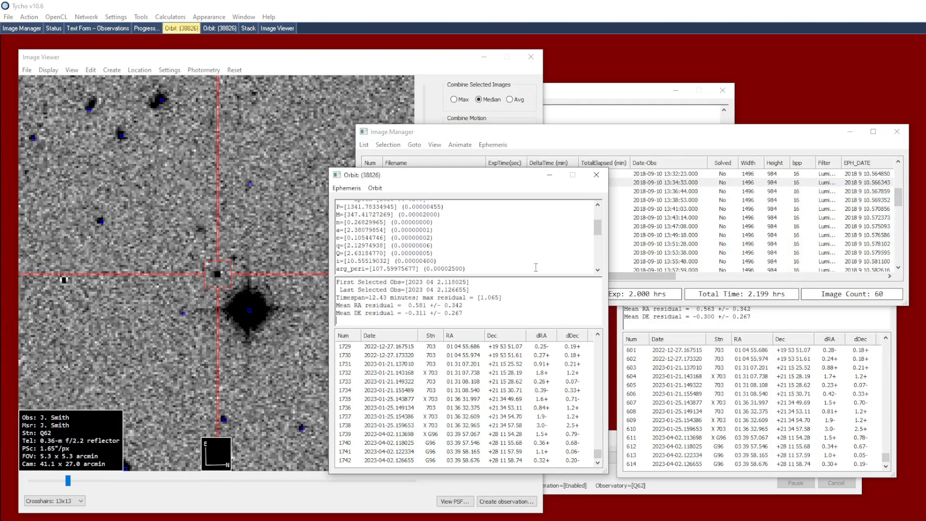
pyautogui.moveTo(598, 235); pyautogui.dragTo(598, 223)
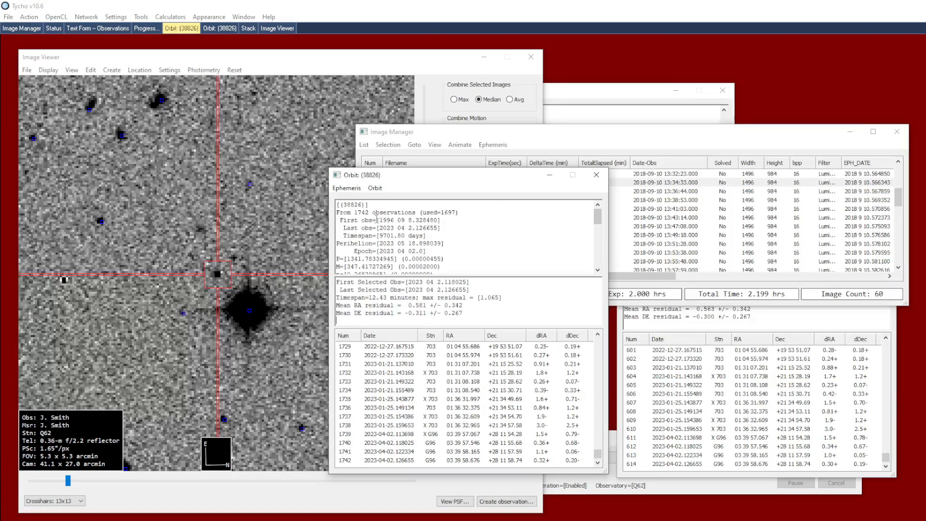
pyautogui.click(659, 317)
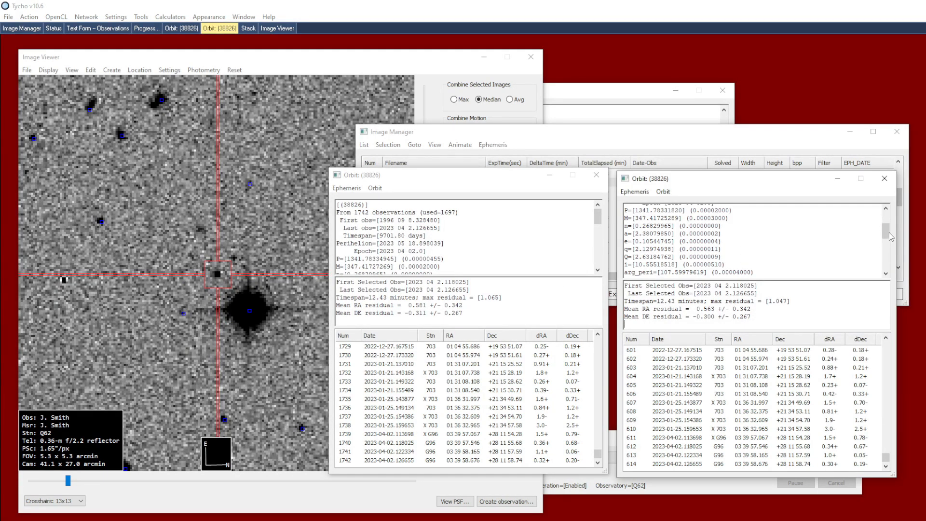
pyautogui.moveTo(886, 232); pyautogui.dragTo(886, 218)
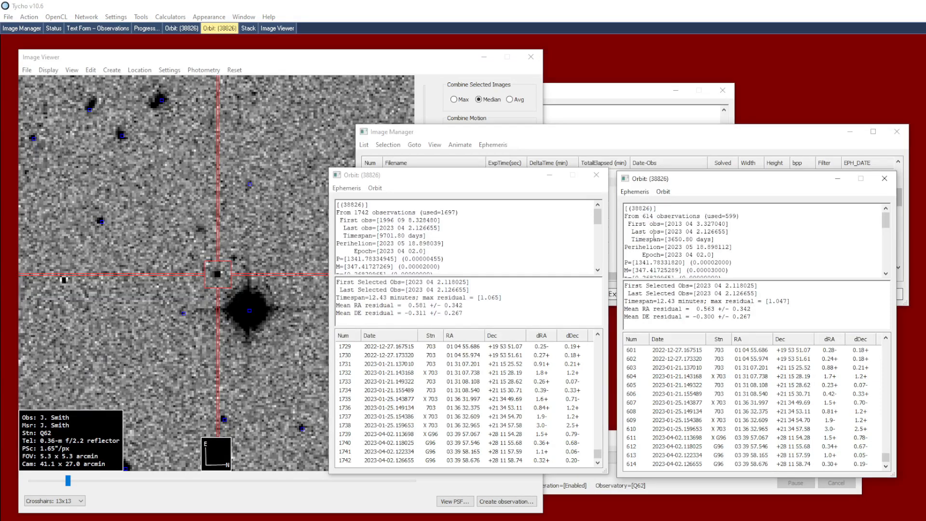
# Attach the ephemeris of the truncated-arc 38826 orbit to the loaded image dataset
pyautogui.click(213, 269)
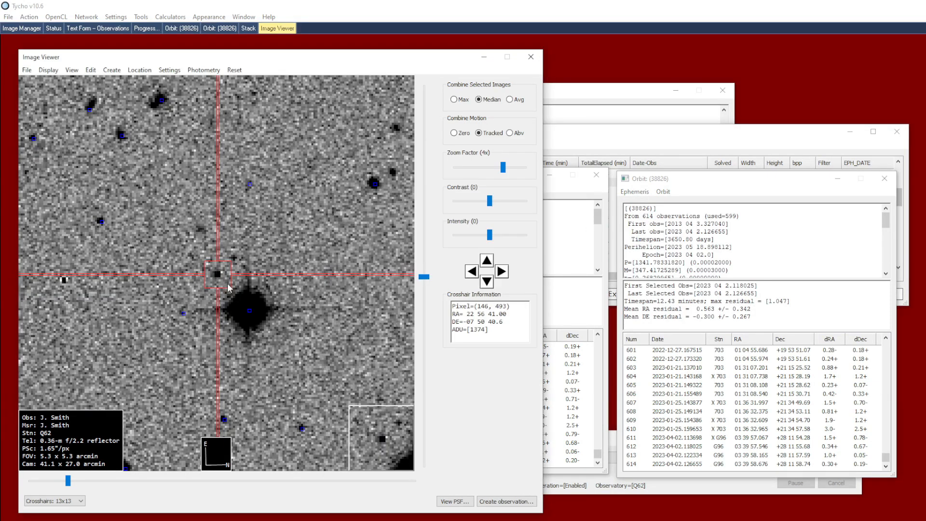
pyautogui.click(635, 193)
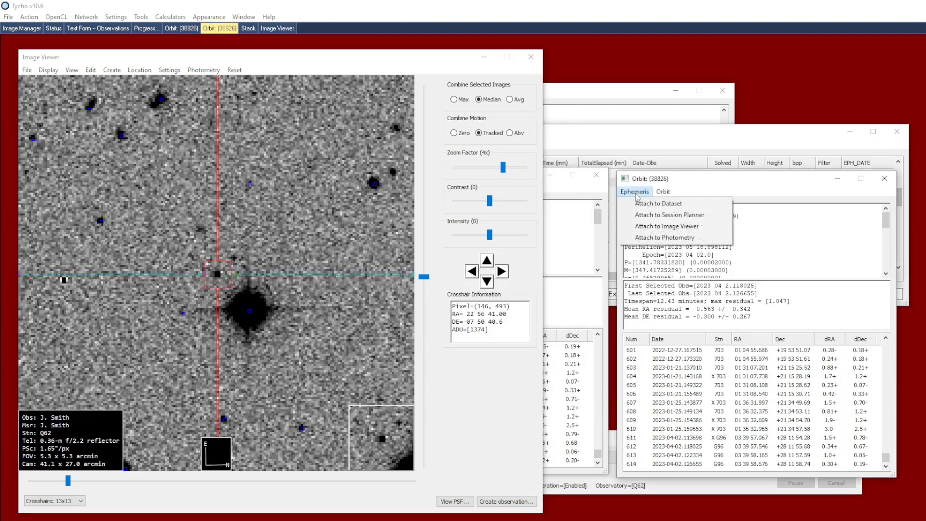
pyautogui.click(637, 204)
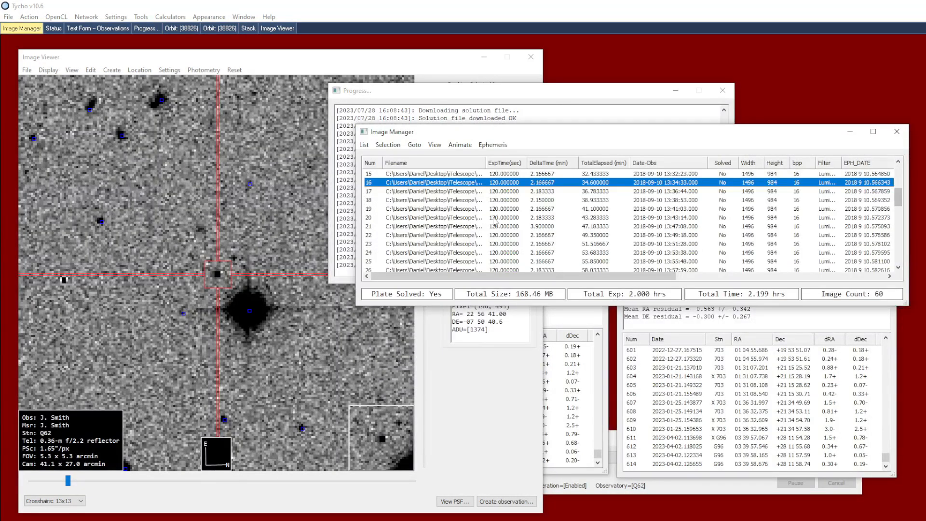
# View frames from the middle to the later part of the dataset to check the object against the truncated-arc ephemeris crosshair
pyautogui.click(491, 217)
pyautogui.click(491, 251)
pyautogui.scroll(-4, 503, 222)
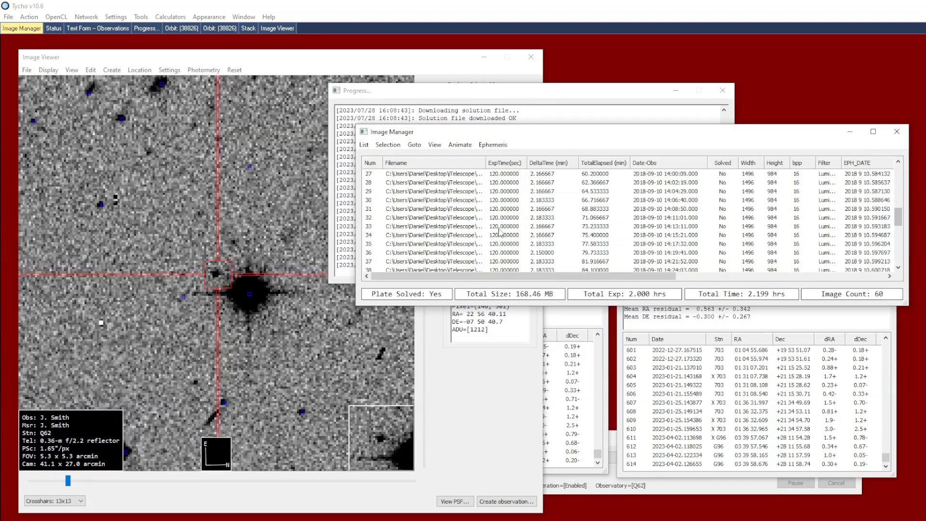
pyautogui.click(501, 227)
pyautogui.scroll(-3, 501, 228)
pyautogui.scroll(1, 500, 232)
pyautogui.click(499, 235)
pyautogui.scroll(-2, 499, 236)
pyautogui.click(500, 236)
pyautogui.scroll(-2, 518, 241)
pyautogui.click(536, 243)
# Examine the ephemeris columns in the Image Manager and select the dataset's last image to read its predicted EPH_X and EPH_Y position
pyautogui.moveTo(607, 275); pyautogui.dragTo(827, 277)
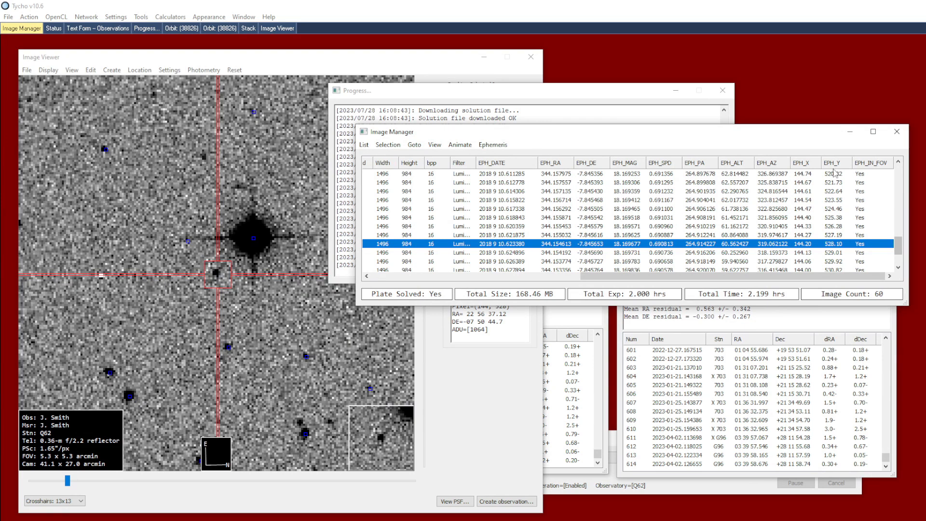
pyautogui.moveTo(898, 248); pyautogui.dragTo(899, 259)
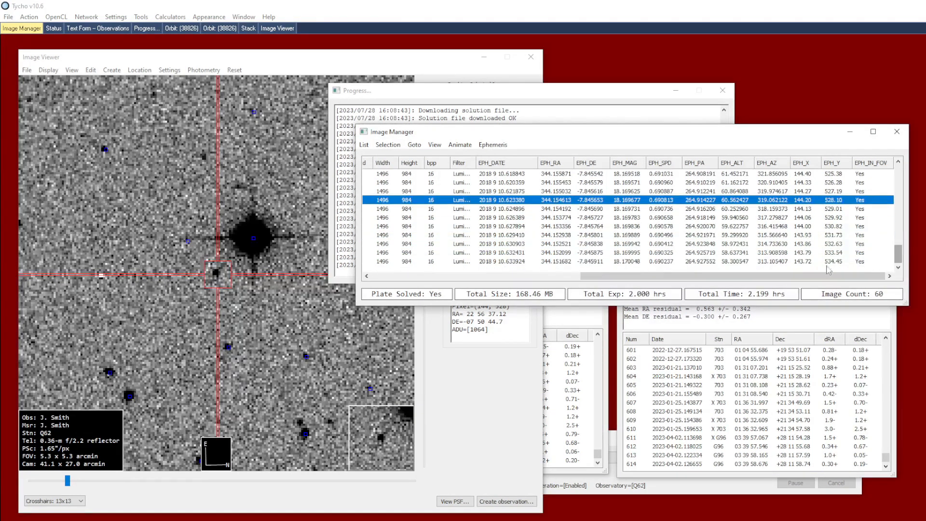
pyautogui.click(815, 262)
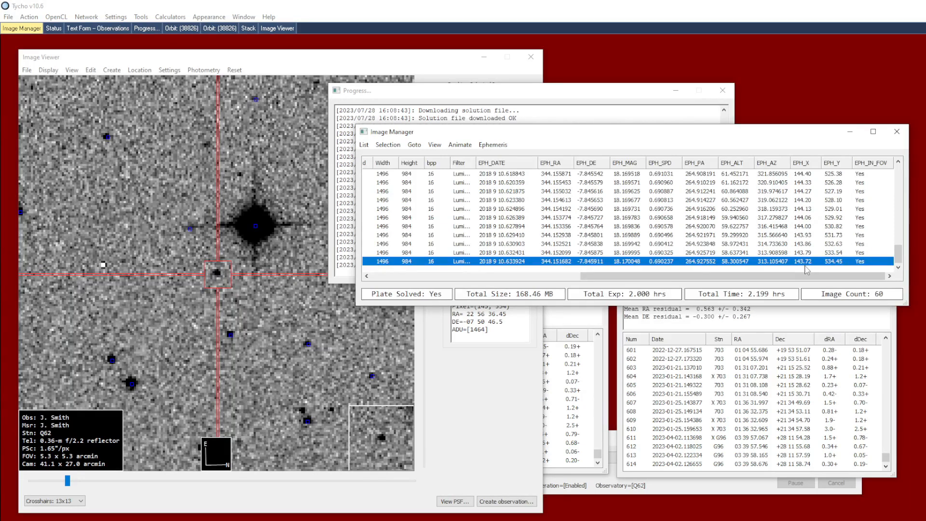
# Reattach the full-arc 38826 orbit's ephemeris to the dataset and select the last image to compare its predicted position
pyautogui.click(602, 338)
pyautogui.click(346, 188)
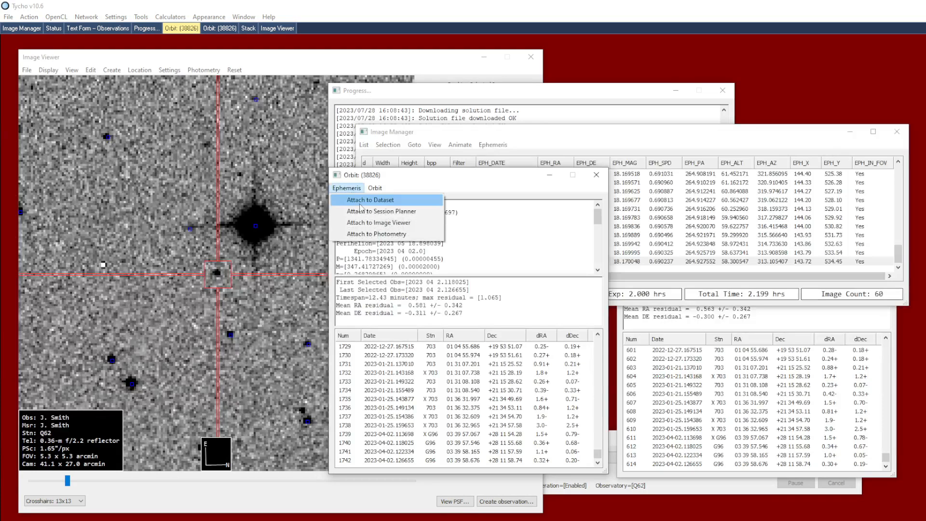
pyautogui.click(360, 202)
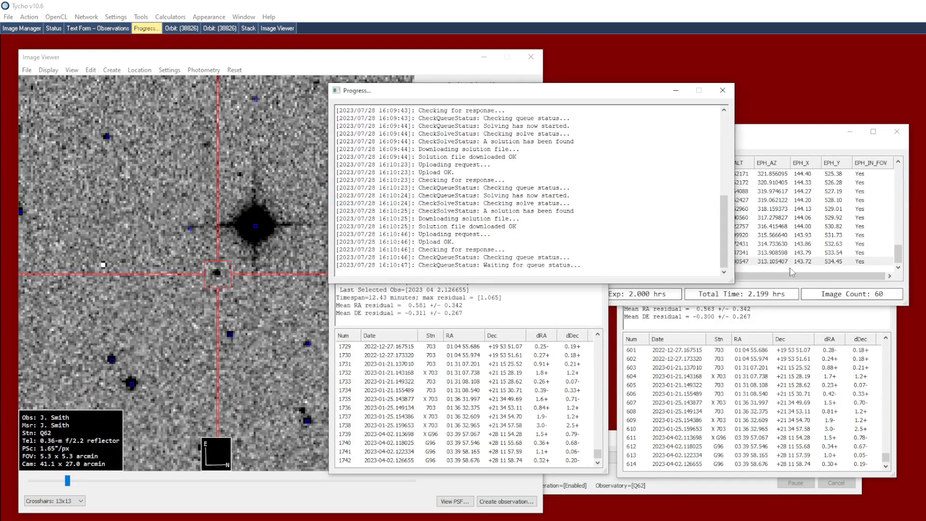
pyautogui.click(812, 271)
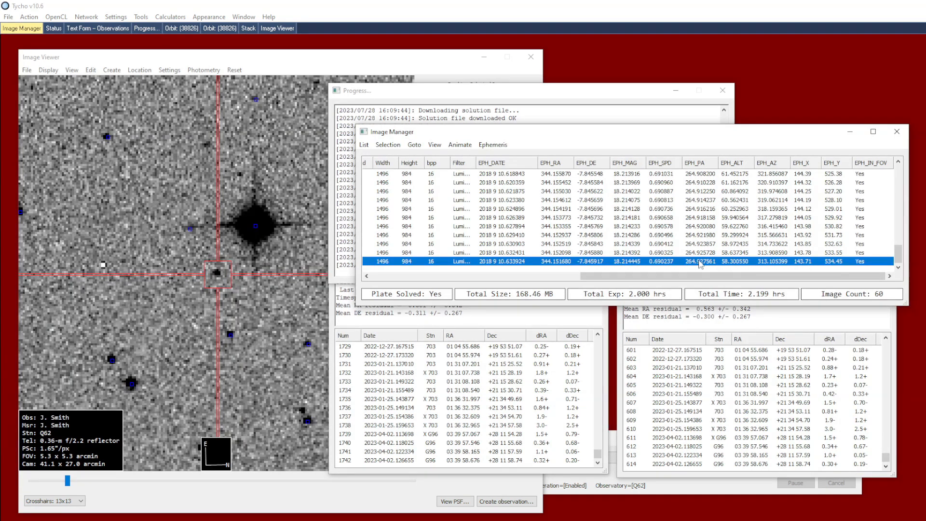
# Move the Image Manager window clear of both 38826 orbit windows and compare their observation counts and timespans side by side
pyautogui.moveTo(579, 138); pyautogui.dragTo(655, 89)
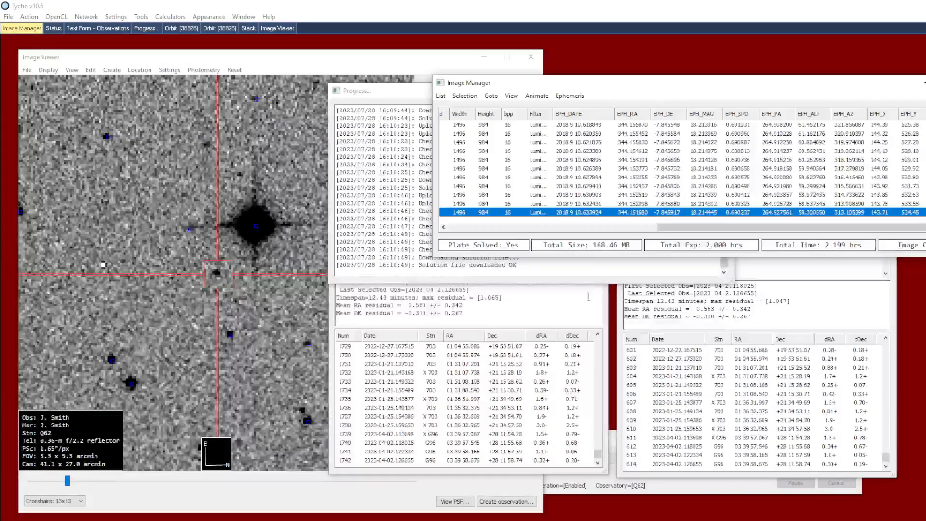
pyautogui.click(588, 296)
pyautogui.click(691, 300)
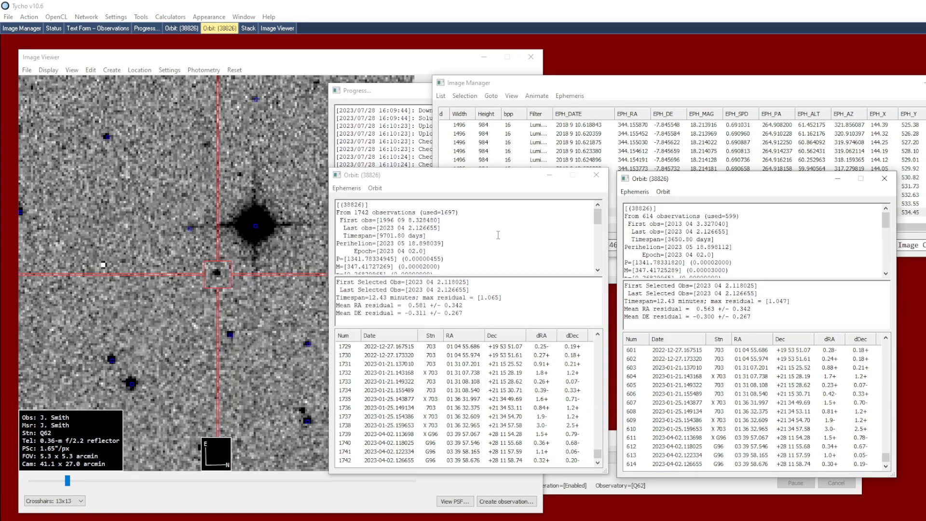
pyautogui.click(358, 212)
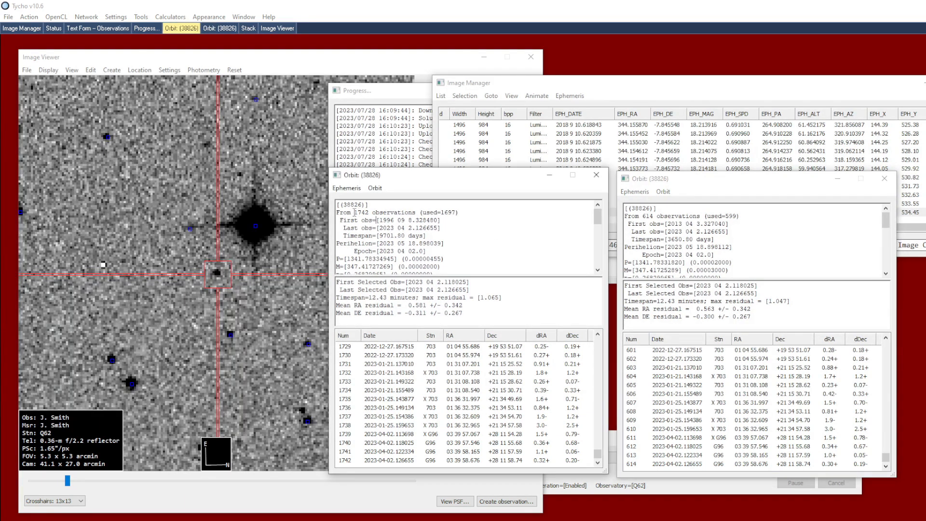
pyautogui.click(657, 223)
# Review the request and solve times of the earlier orbit requests in the progress log, and return to the full-arc orbit window
pyautogui.click(403, 107)
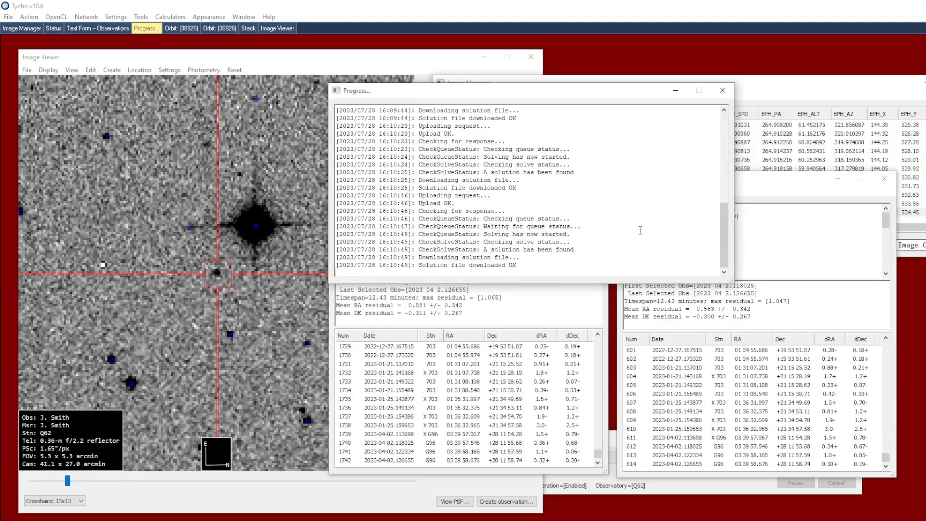
pyautogui.moveTo(728, 224); pyautogui.dragTo(719, 179)
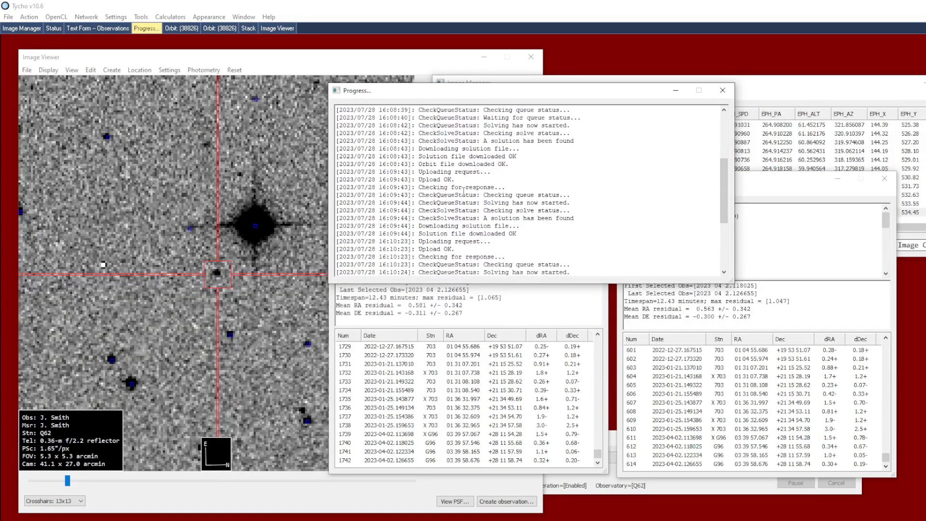
pyautogui.moveTo(400, 172); pyautogui.dragTo(404, 172)
pyautogui.click(485, 300)
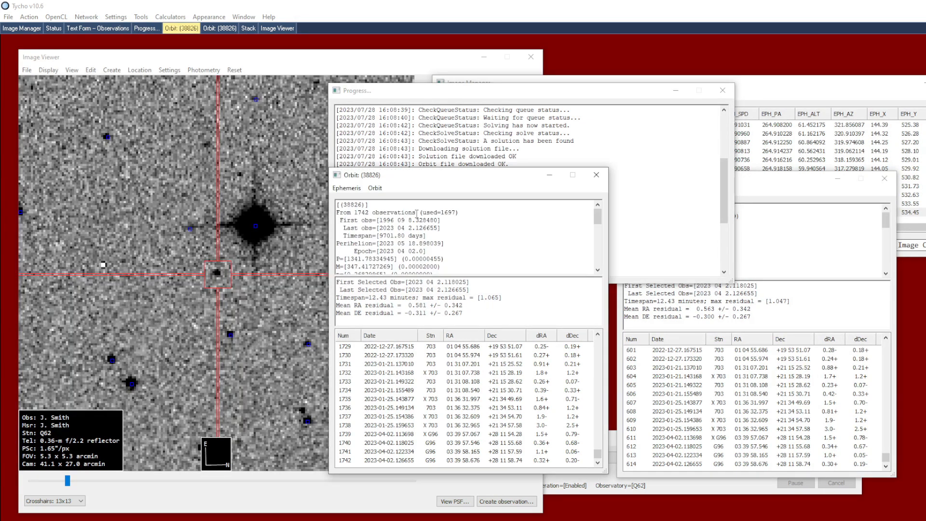
# Download the observations of object 85275 from the confirmed-object observation database
pyautogui.click(236, 135)
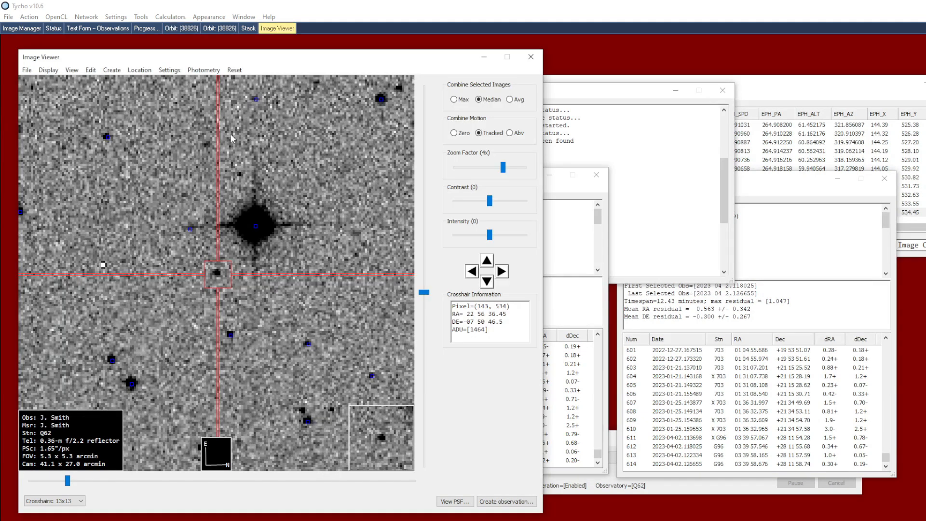
pyautogui.click(141, 17)
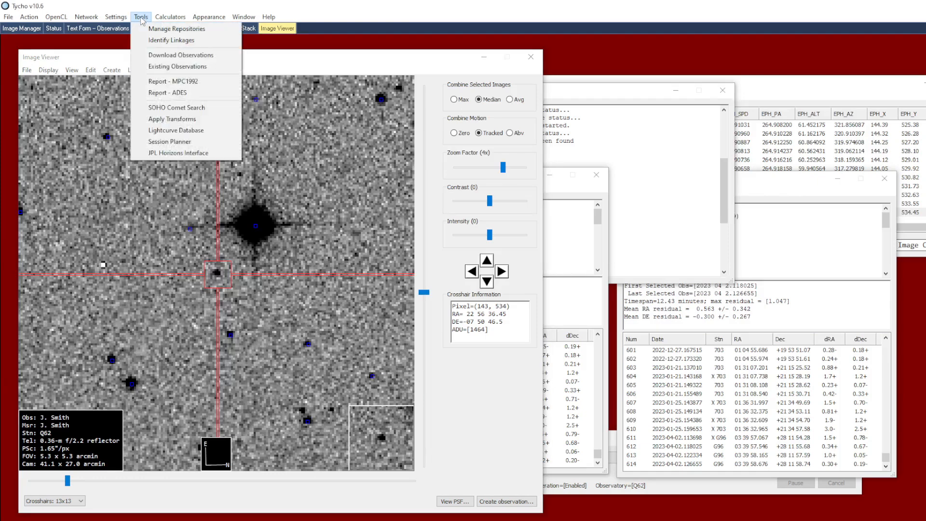
pyautogui.click(182, 55)
pyautogui.write('85275')
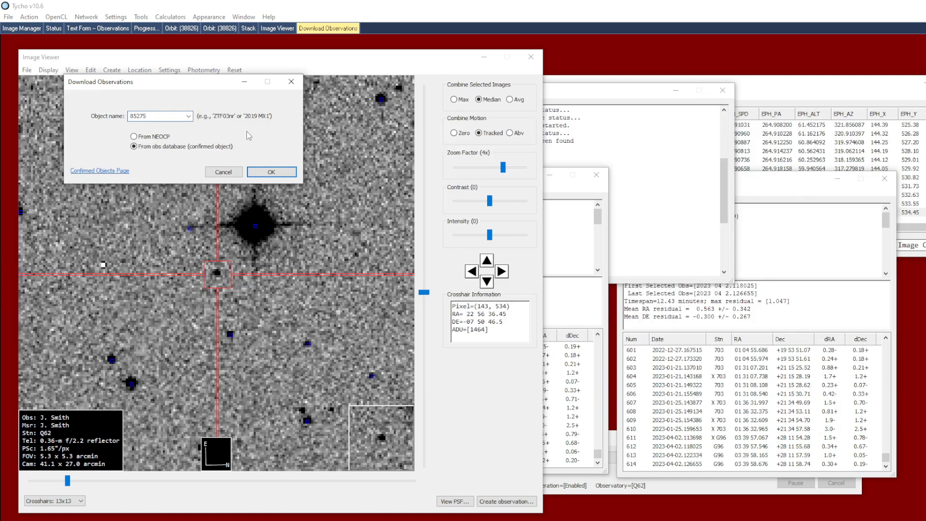
pyautogui.click(280, 172)
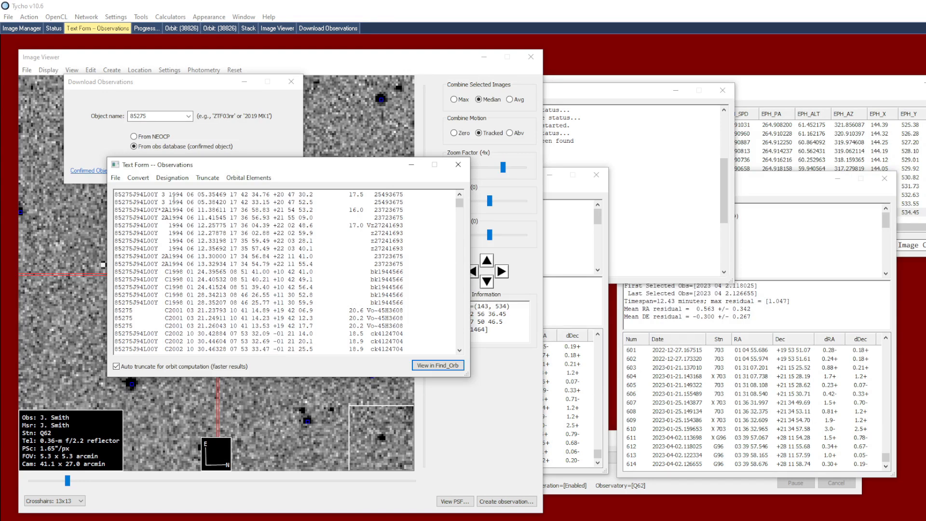
# Try to compute the 85275 orbit in Find_Orb with auto truncation turned off, and move the observations and progress windows apart
pyautogui.click(221, 370)
pyautogui.click(431, 366)
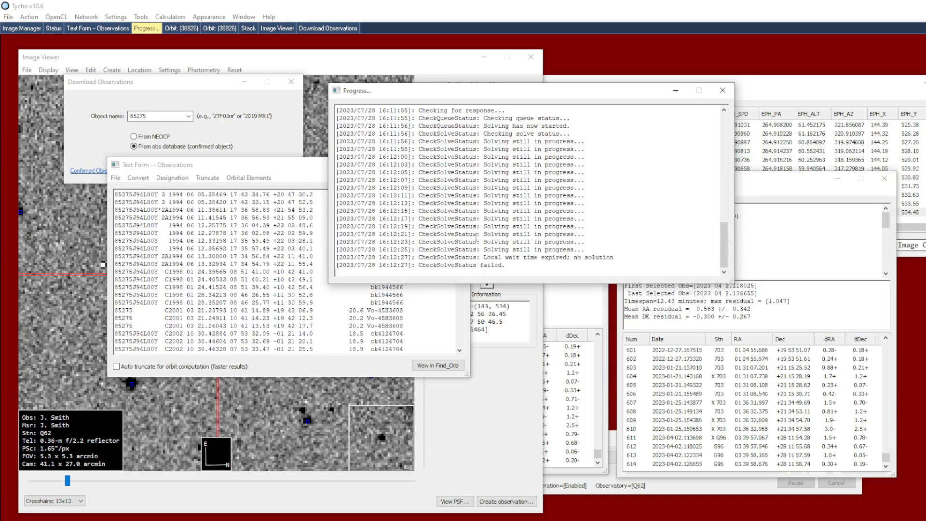
pyautogui.moveTo(316, 171); pyautogui.dragTo(301, 203)
pyautogui.moveTo(421, 91); pyautogui.dragTo(467, 101)
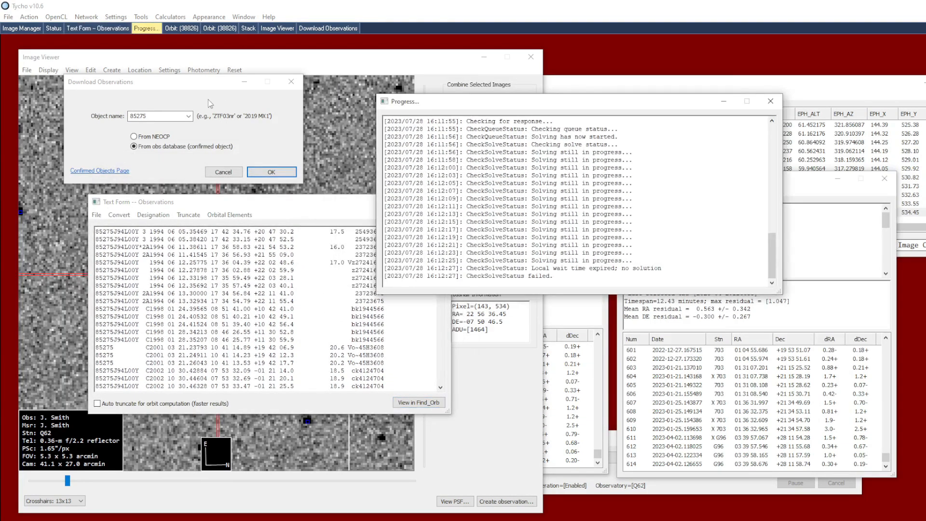
# View the Local installation mode and its fo_modified.exe path setting in the Find_Orb configuration, and cancel the changes
pyautogui.click(129, 17)
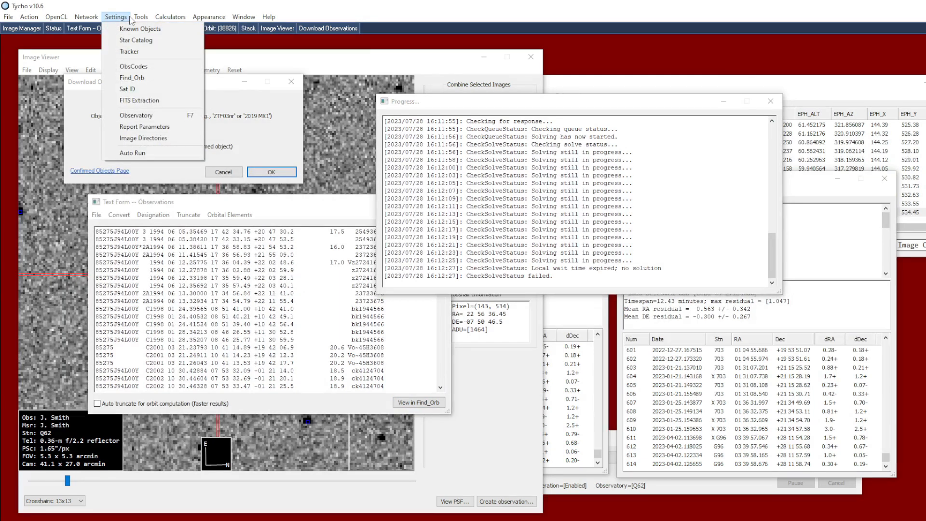
pyautogui.click(133, 77)
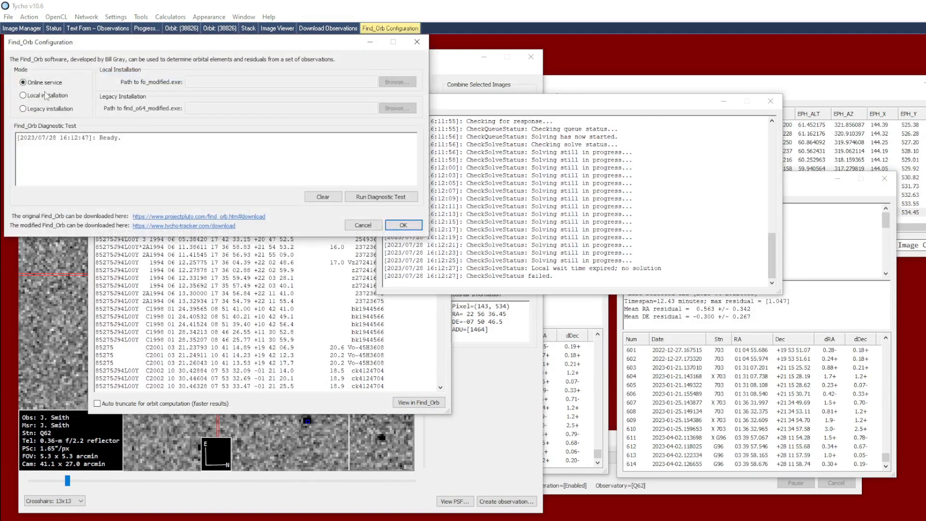
pyautogui.click(23, 95)
pyautogui.click(327, 83)
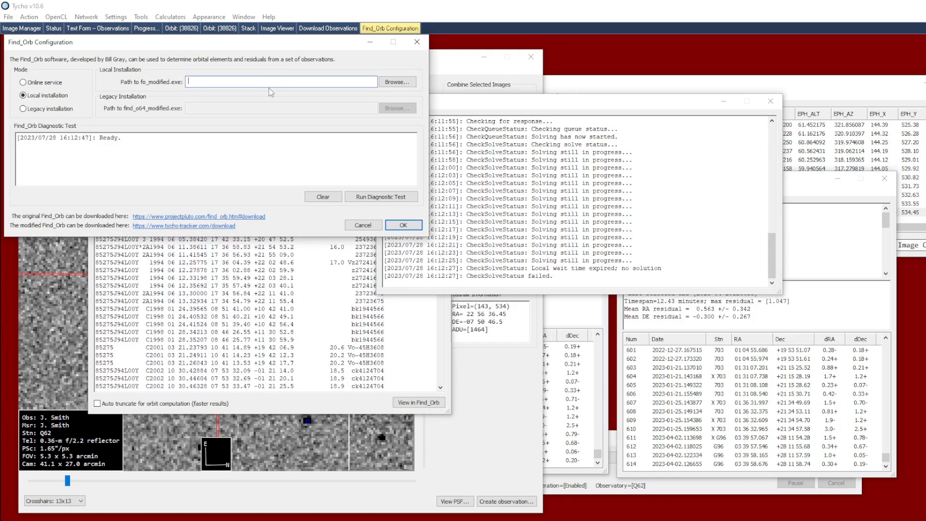
pyautogui.click(352, 225)
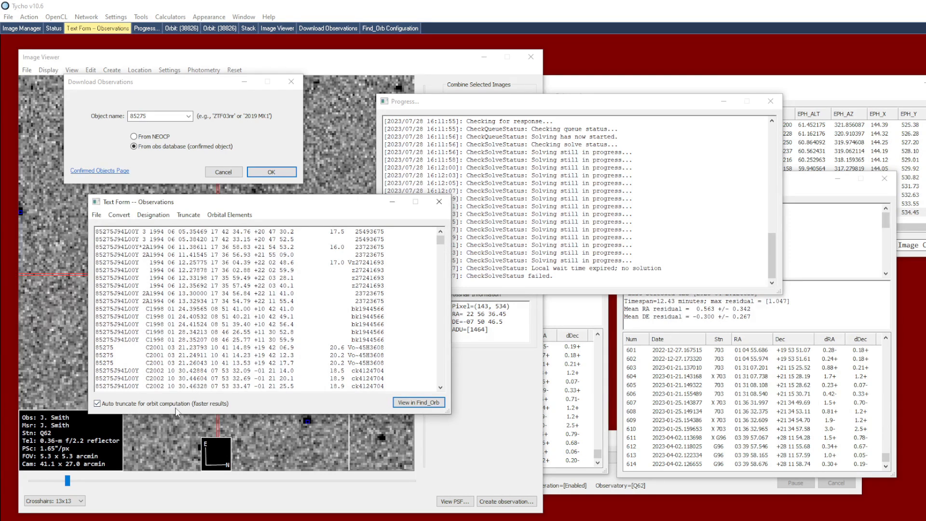
# Compute the 85275 orbit in Find_Orb with auto truncation enabled, and review the orbit summary, residuals and truncated observations
pyautogui.click(409, 402)
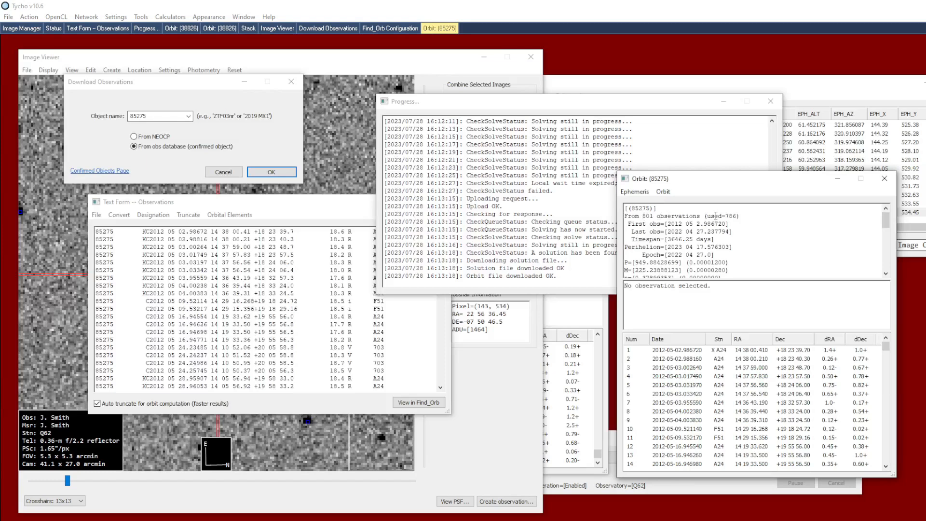
pyautogui.moveTo(726, 218); pyautogui.dragTo(739, 218)
pyautogui.moveTo(887, 350)
pyautogui.mouseDown()
pyautogui.moveTo(885, 472)
pyautogui.moveTo(885, 367)
pyautogui.mouseUp()
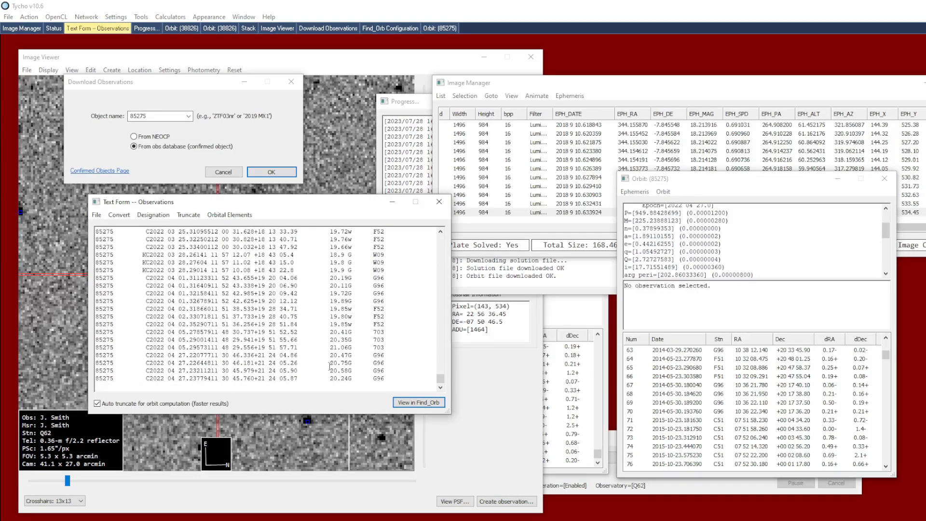
pyautogui.moveTo(441, 380); pyautogui.dragTo(453, 239)
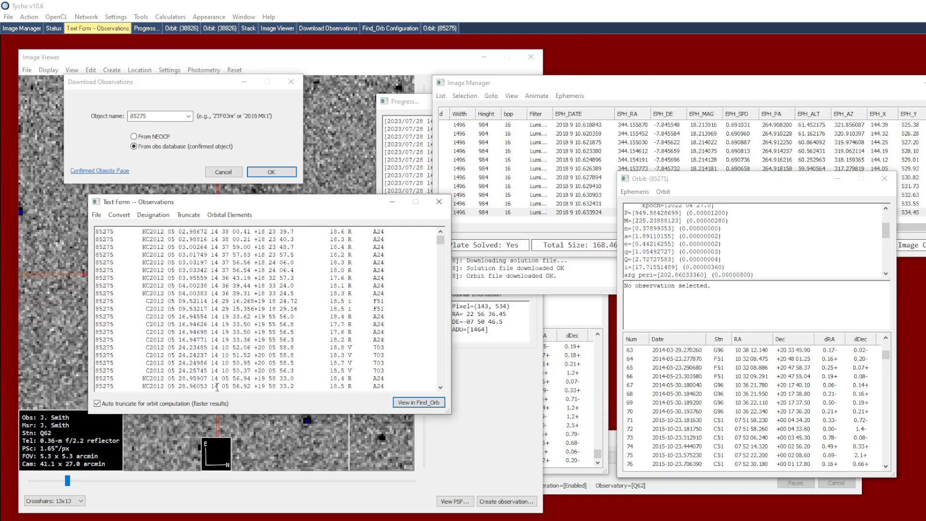
# Turn off auto truncation, download the 85275 observations again, and browse the text form to the October 2020 records
pyautogui.click(98, 404)
pyautogui.click(279, 179)
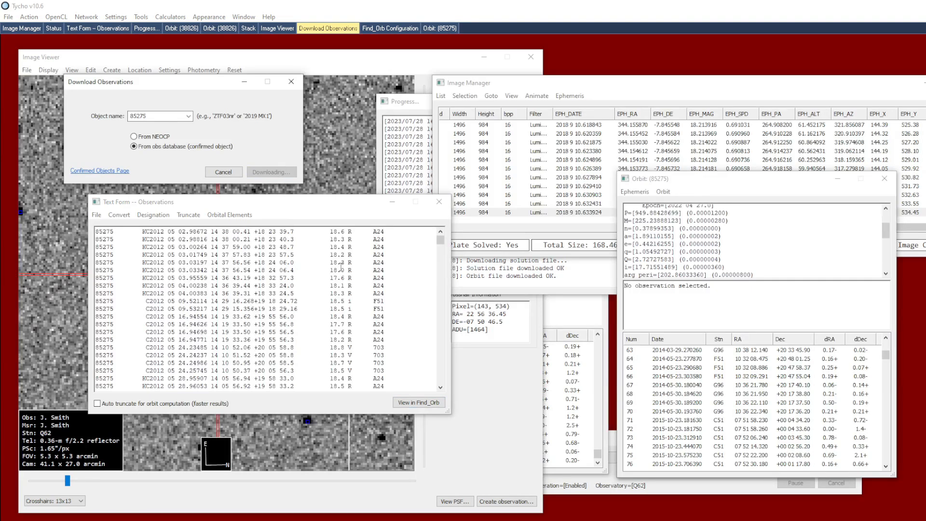
pyautogui.moveTo(441, 238); pyautogui.dragTo(433, 306)
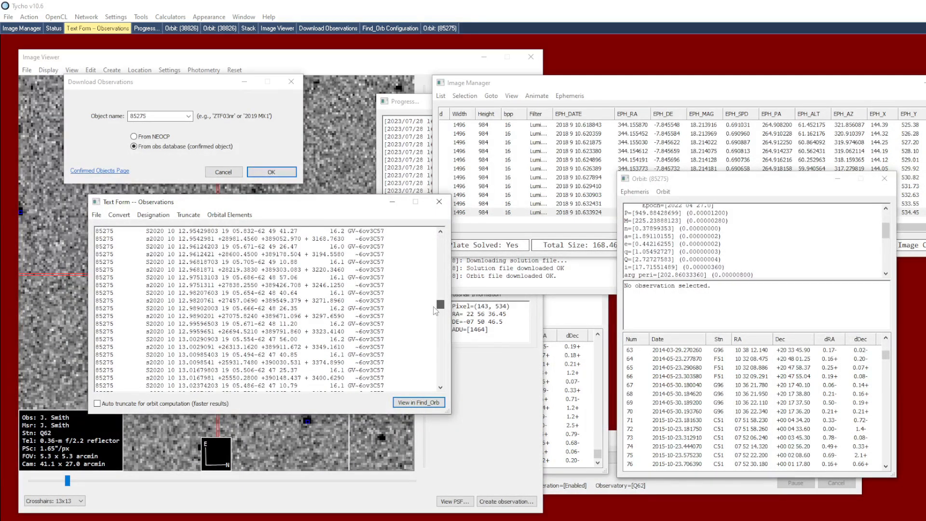
pyautogui.moveTo(434, 307); pyautogui.dragTo(436, 328)
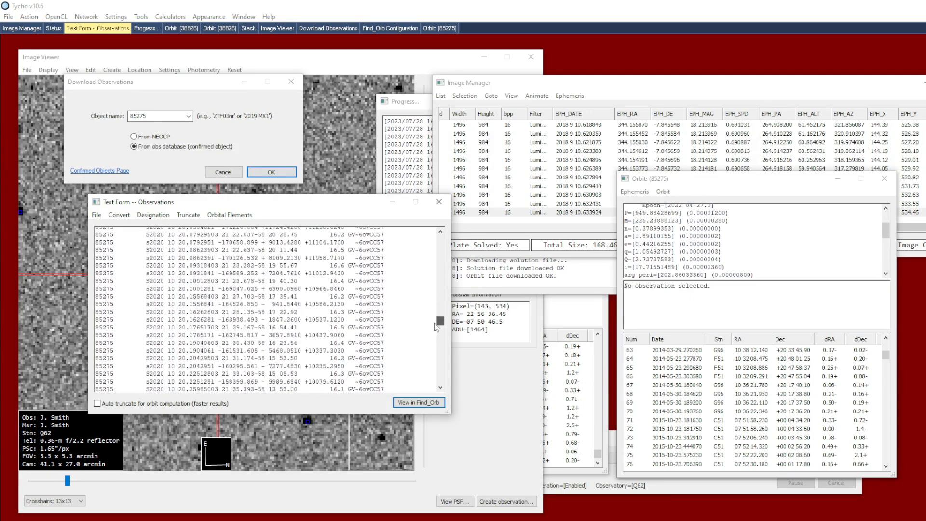
# Examine the October 2020 spacecraft records and select the 2020-10-17.870963 observation in the 85275 orbit window to identify its station
pyautogui.moveTo(374, 273); pyautogui.dragTo(384, 274)
pyautogui.click(399, 311)
pyautogui.moveTo(887, 356); pyautogui.dragTo(888, 428)
pyautogui.click(750, 410)
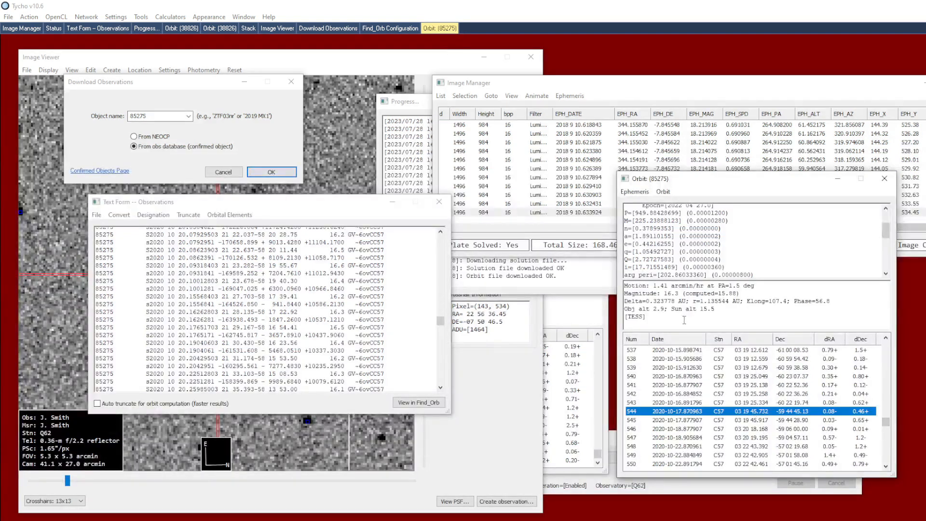
pyautogui.moveTo(628, 317); pyautogui.dragTo(643, 316)
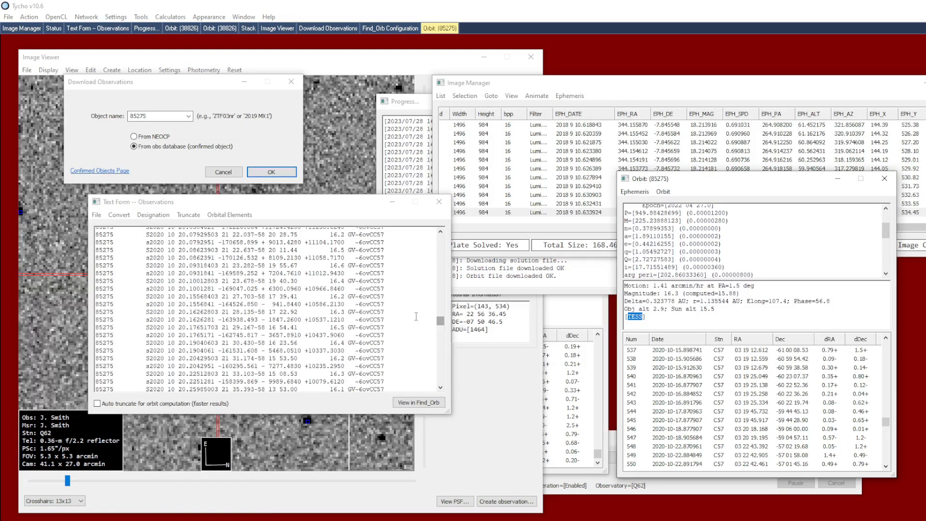
# Turn auto truncation back on and open the choices of timespan for truncating the 85275 observations
pyautogui.click(441, 322)
pyautogui.click(188, 214)
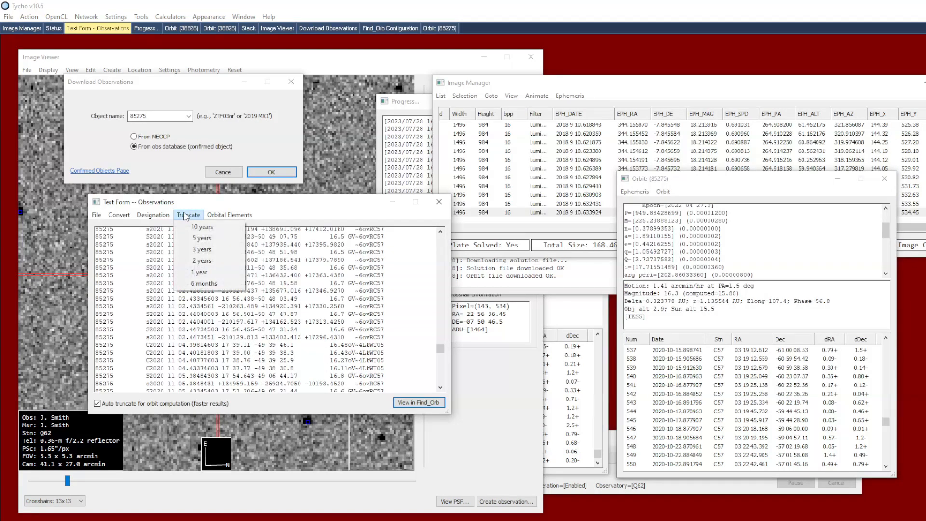